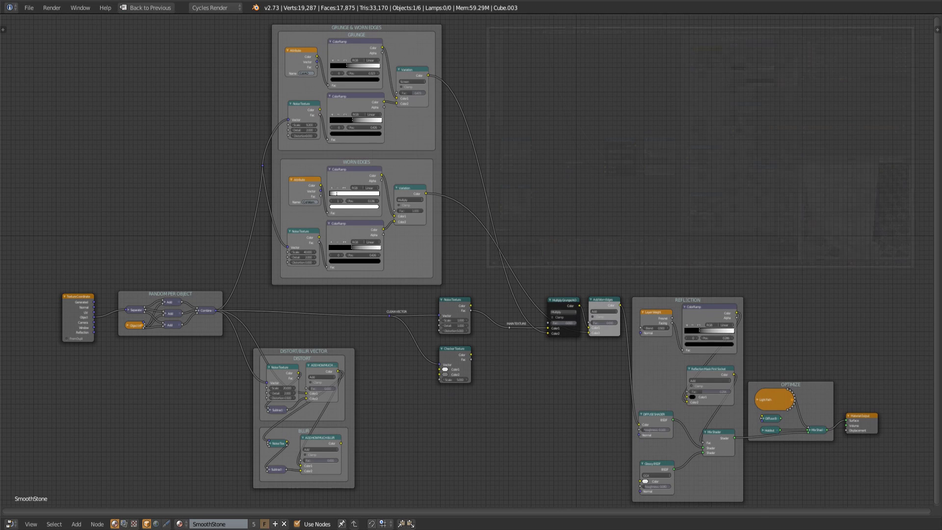
Return to the split editor layout and delete the Noise Texture and Checker Texture between CLEAN VECTOR and MAIN TEXTURE.
key("ctrl+Up")
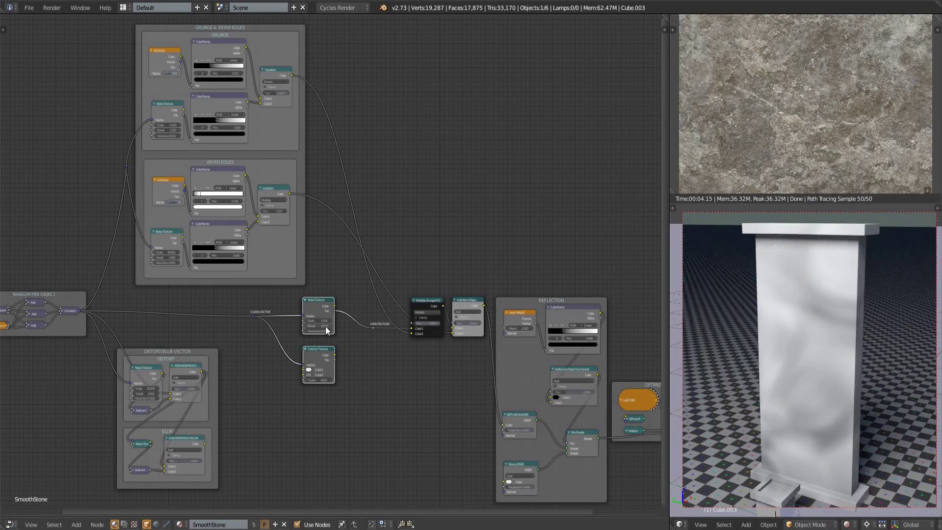
key("x")
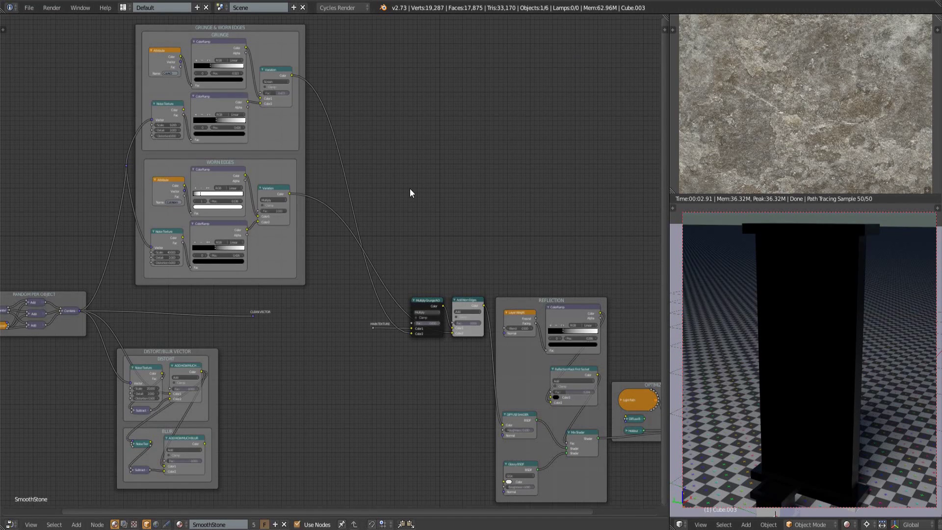
Add a Noise Texture fed by the CLEAN VECTOR reroute and move the reroute to make room for it.
scroll(284, 337, "up", 6)
middle_click_drag(284, 337, 389, 282)
key("shift+a")
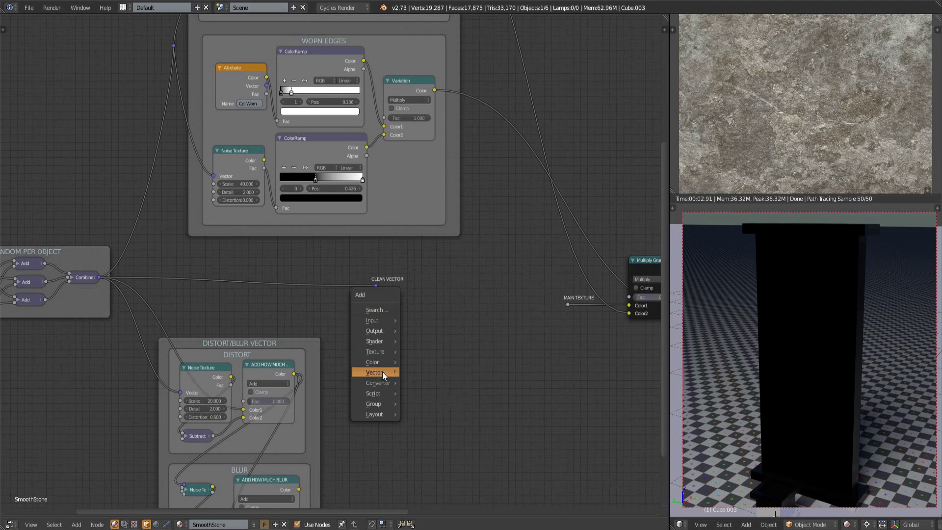
mouse_move(386, 352)
left_click(425, 382)
left_click(401, 231)
left_click_drag(376, 285, 308, 286)
middle_click_drag(443, 338, 397, 331)
Add a ColorRamp after the new Noise Texture and connect it through to MAIN TEXTURE.
key("shift+a")
left_click_drag(392, 268, 397, 325)
left_click(442, 365)
left_click(397, 251)
left_click_drag(484, 265, 522, 296)
scroll(501, 306, "up", 5)
middle_click_drag(501, 306, 459, 313)
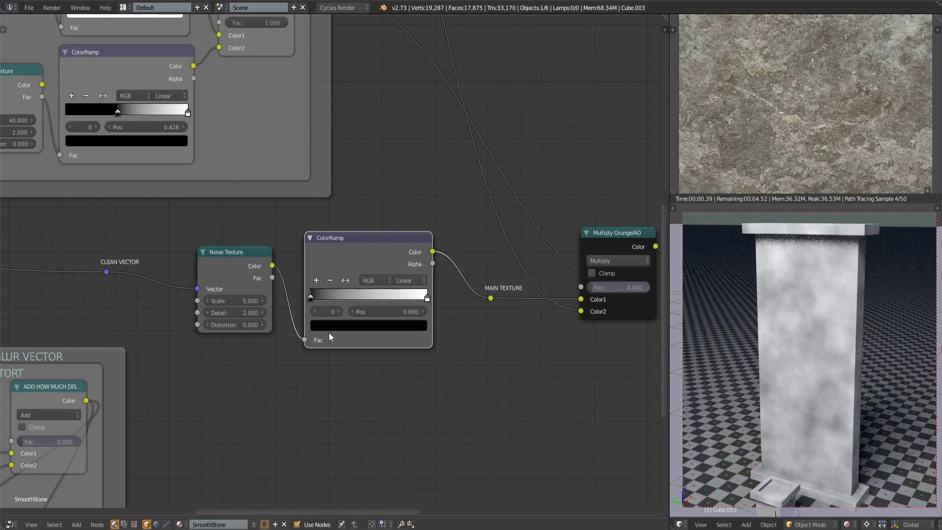
Soften the ColorRamp's contrast by setting the black stop to mid grey and the white stop to light grey.
left_click(341, 325)
mouse_move(404, 230)
left_mouse_down()
mouse_move(403, 186)
mouse_move(404, 216)
left_mouse_up()
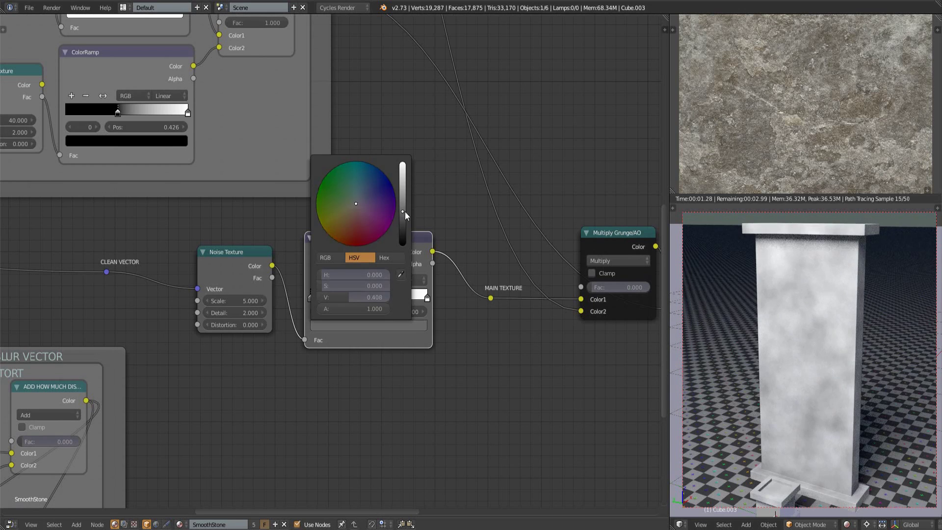
left_click(427, 299)
left_click(402, 325)
left_click(404, 181)
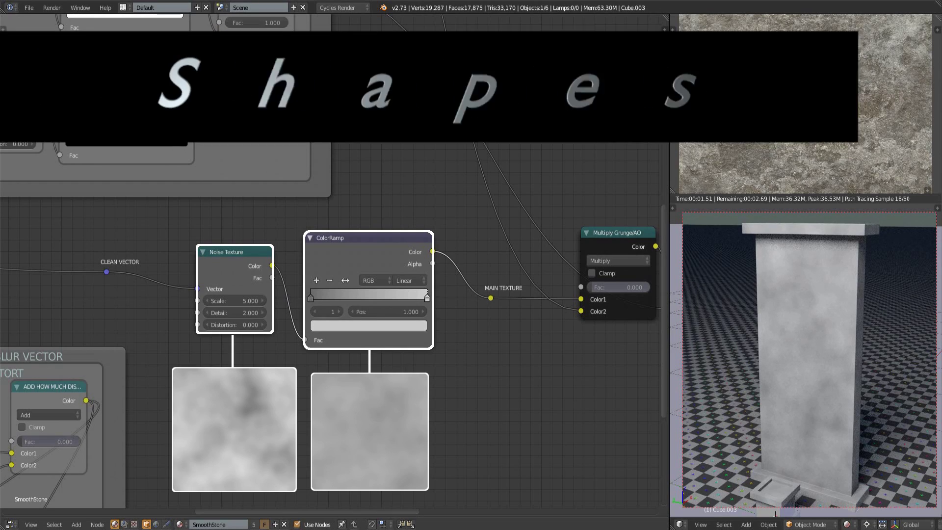
Move the MAIN TEXTURE reroute and the nodes following it away from the ColorRamp to free up space.
scroll(334, 261, "down", 12)
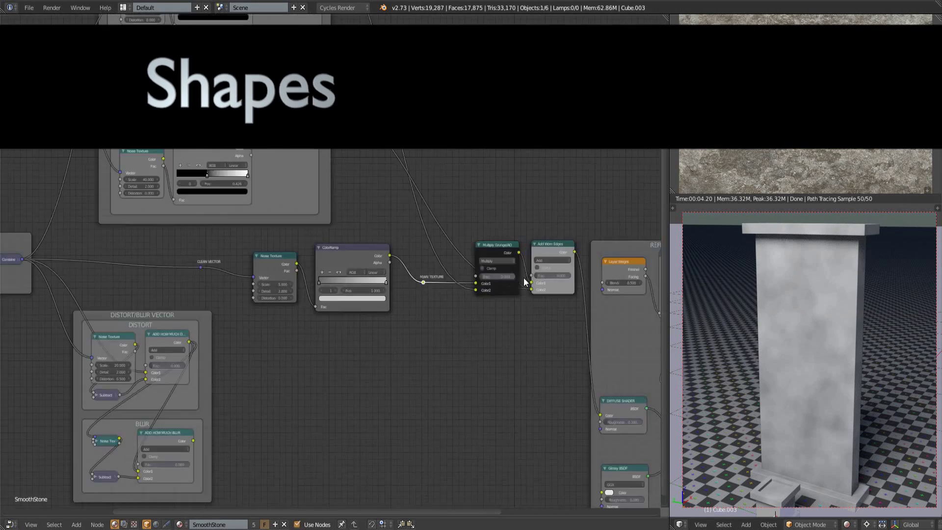
key("b")
left_click_drag(351, 210, 604, 333)
key("g")
left_click(489, 316)
Add a Musgrave Texture on the clean vector with fBM, scale 6, detail 10, dimension 2 and lacunarity 2.3, and preview it.
scroll(335, 261, "up", 12)
middle_click_drag(206, 255, 357, 241)
key("shift+a")
mouse_move(316, 263)
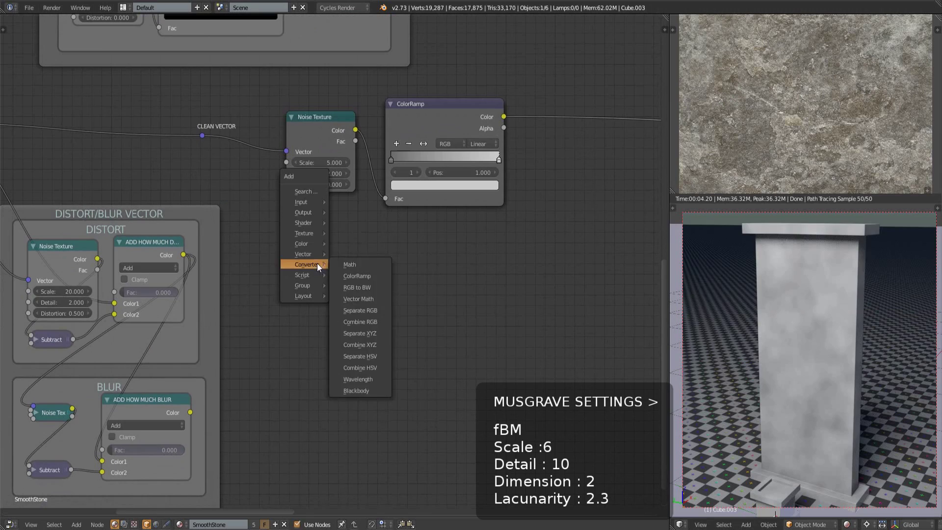
left_click(369, 320)
left_click_drag(203, 138, 283, 296)
left_click(325, 252, "ctrl+shift")
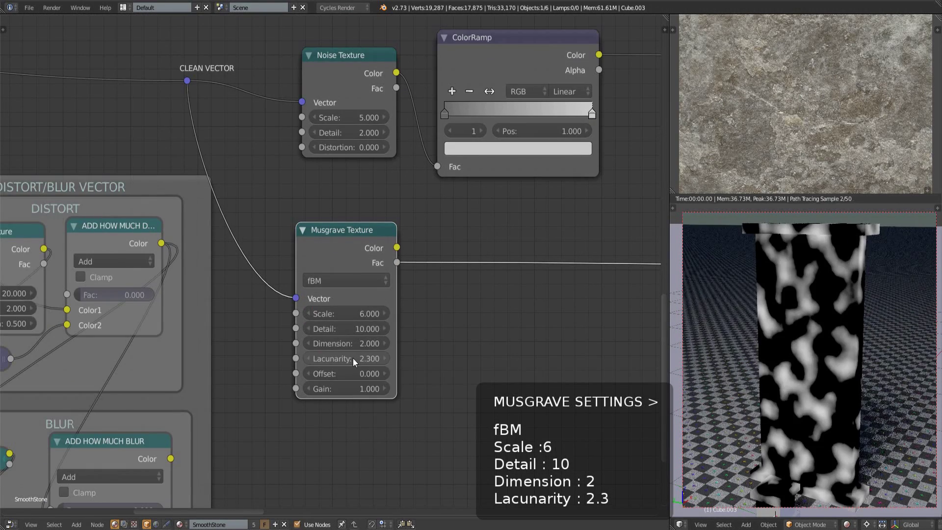
Drive the Musgrave Texture with the DISTORT frame's output and set the distortion amount factor to 0.154.
scroll(204, 156, "down", 1)
left_click_drag(196, 247, 303, 291)
middle_click_drag(205, 319, 294, 309)
scroll(294, 309, "up", 4)
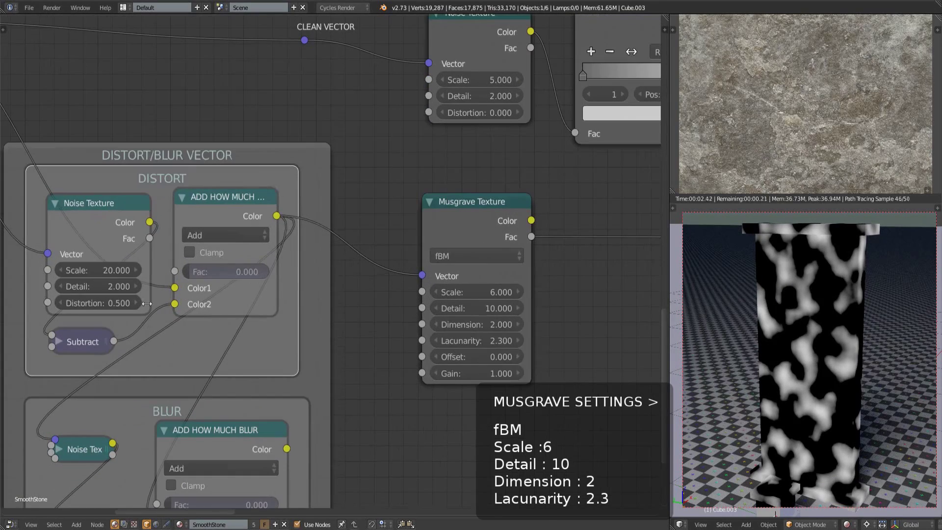
left_click_drag(231, 271, 233, 271)
Insert a MixRGB node after the ColorRamp, feed the Musgrave Fac into its second color and set blending to Add.
scroll(564, 304, "down", 5)
middle_click_drag(637, 166, 432, 231)
key("shift+a")
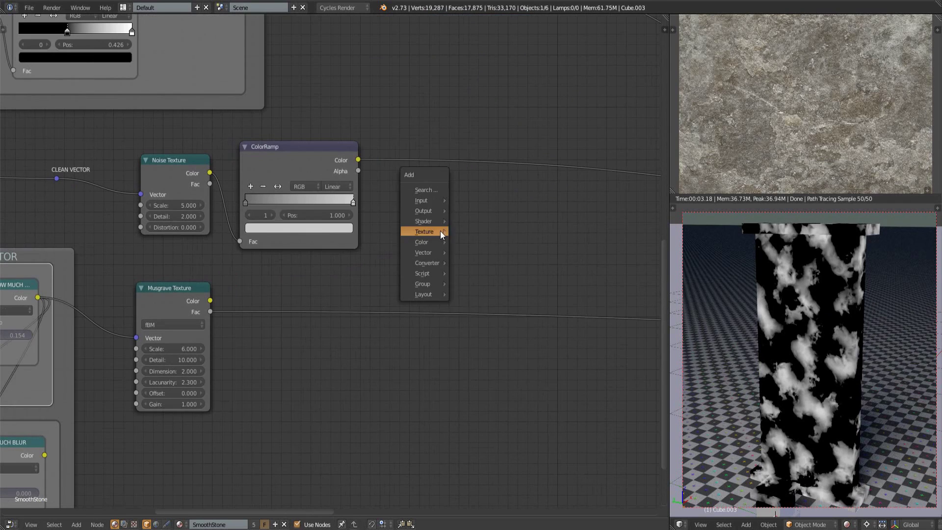
mouse_move(430, 240)
left_click(466, 241)
left_click(459, 155)
left_click_drag(209, 311, 459, 233)
left_click(492, 188)
left_click(490, 199)
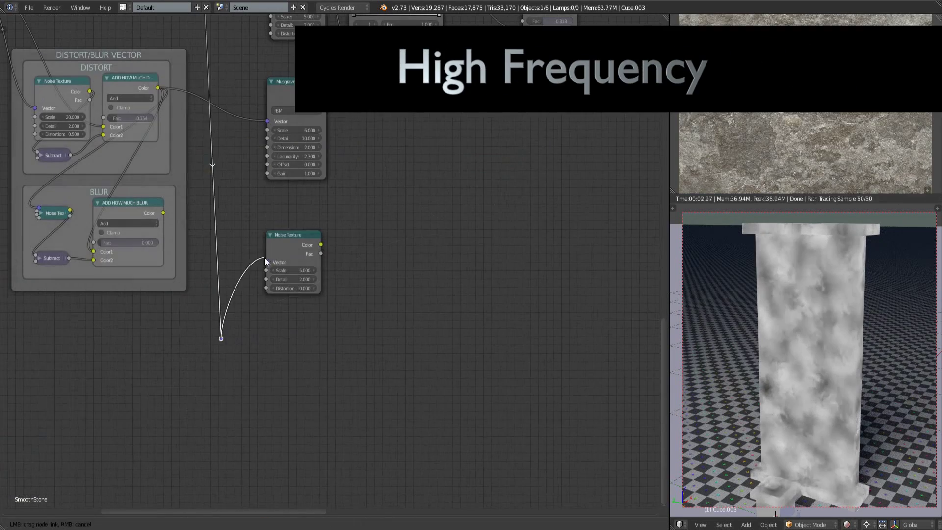
Duplicate the lower high-frequency Noise Texture, preview the copy and set its scale to 60.
key("shift+d")
left_click(299, 378)
left_click(289, 269, "ctrl+shift")
scroll(304, 460, "up", 2)
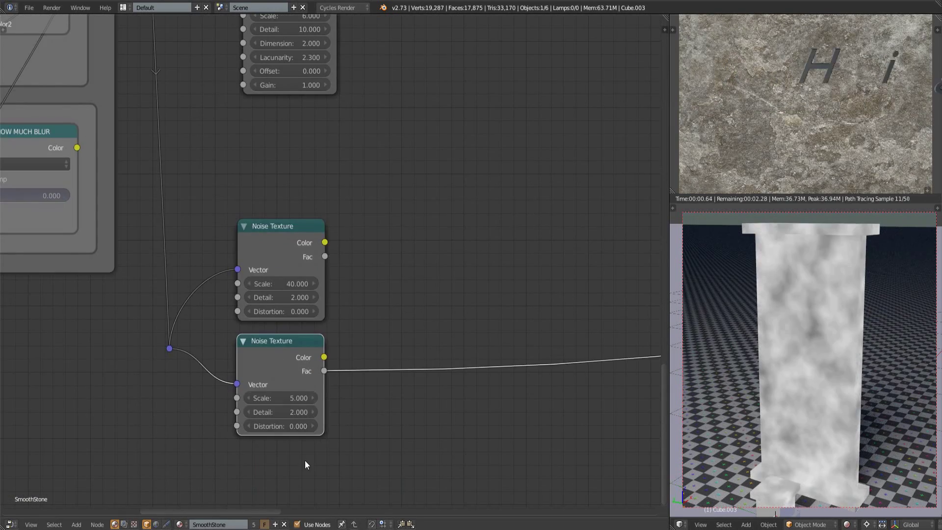
left_click(280, 398)
type("60")
Add a ColorRamp after the 60-scale noise, moving the black stop to 0.064 and the white stop inward past the middle.
middle_click_drag(384, 315, 356, 324)
key("shift+a")
left_click(399, 310)
left_click(323, 310)
left_click_drag(464, 382, 410, 382)
left_click_drag(331, 383, 339, 382)
Duplicate the Add mix node after itself, set the copy to Overlay and feed the 40-scale noise into its second color.
scroll(446, 314, "down", 3)
middle_click_drag(373, 200, 240, 324)
left_click_drag(388, 114, 336, 123)
key("shift+d")
left_click(407, 122)
left_click(406, 139)
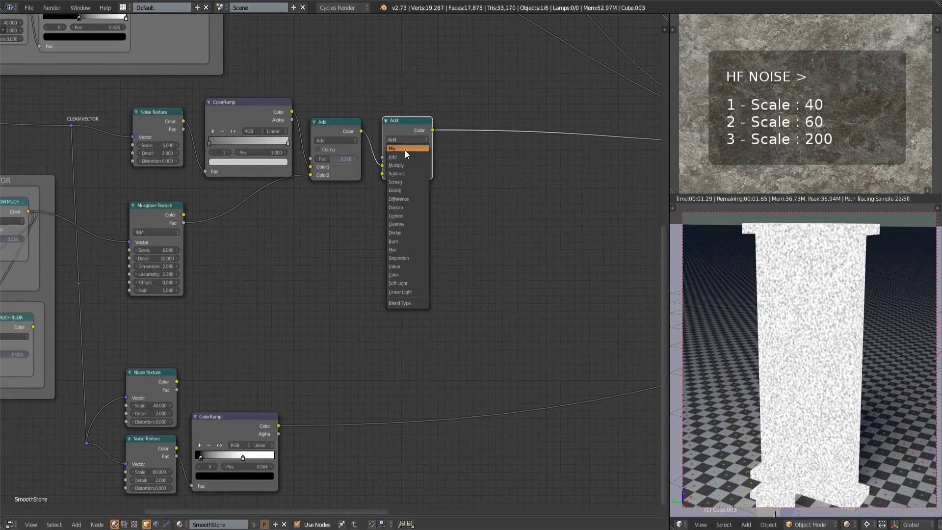
left_click(404, 224)
left_click_drag(177, 390, 382, 174)
Chain a duplicate Overlay node, feed the 60-scale noise's ColorRamp into its second color and set its factor to 0.300.
key("shift+d")
left_click(470, 132)
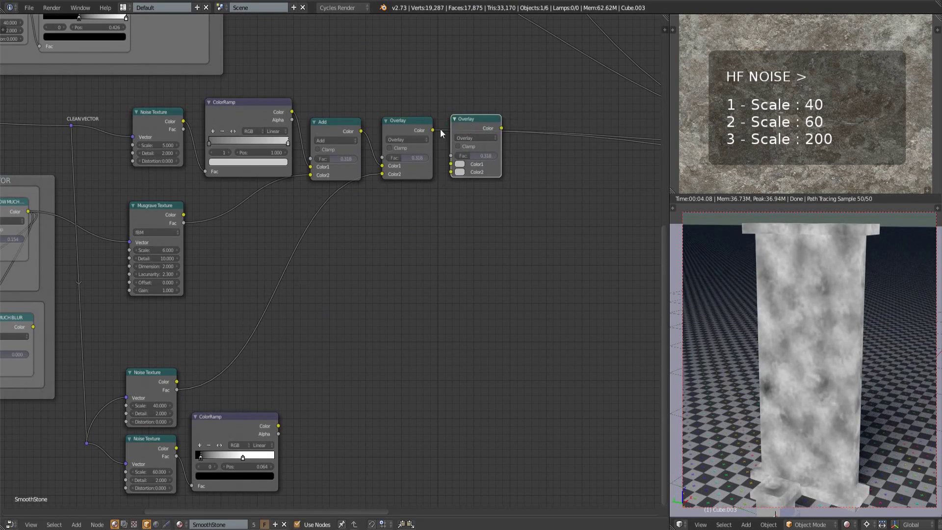
left_click(461, 129, "ctrl+shift")
left_click_drag(432, 130, 451, 164)
left_click_drag(278, 425, 450, 171)
left_click(482, 121)
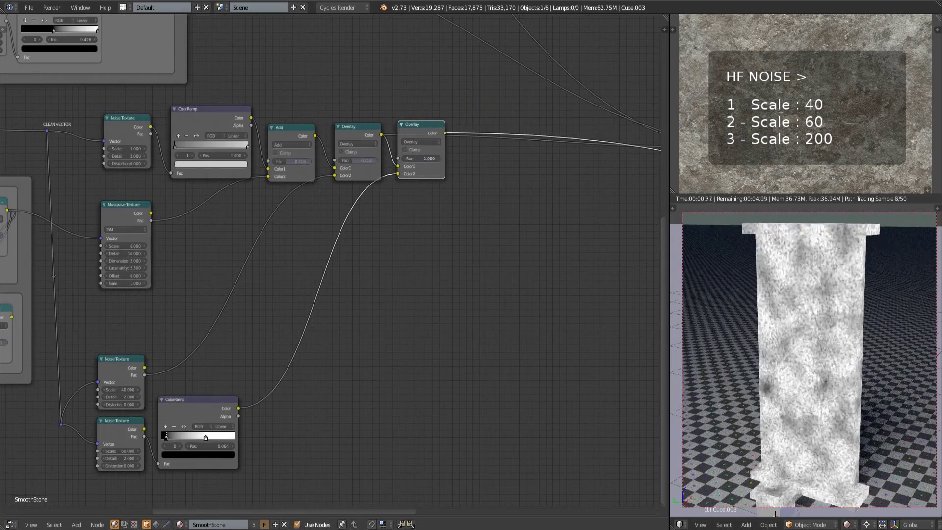
left_click_drag(432, 158, 415, 157)
Duplicate the 60-scale Noise Texture and its ColorRamp below the originals, link the two copies and preview them.
middle_click_drag(308, 425, 347, 363)
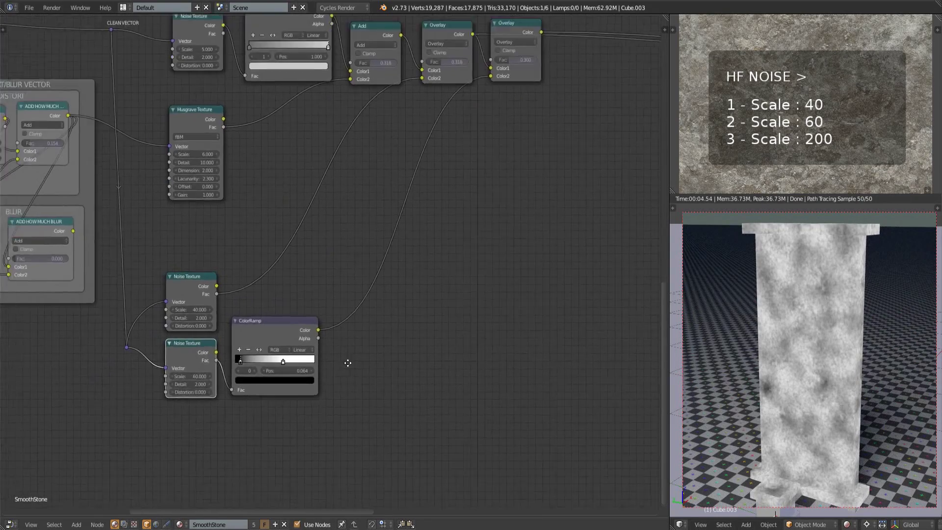
scroll(348, 362, "up", 2)
key("shift+d")
left_click(160, 420)
left_click(259, 299)
key("shift+d")
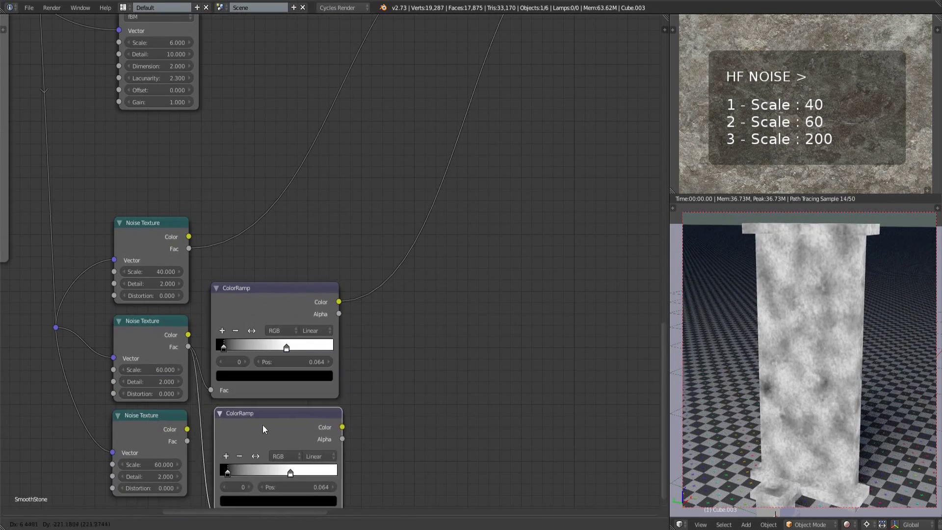
left_click(263, 425)
middle_click_drag(263, 425, 282, 320)
left_click_drag(207, 337, 236, 408)
left_click(309, 324, "ctrl+shift")
Set the copied noise's scale to 200 and move its ColorRamp stops to 0.505 for black and the far end for white.
left_click(171, 357)
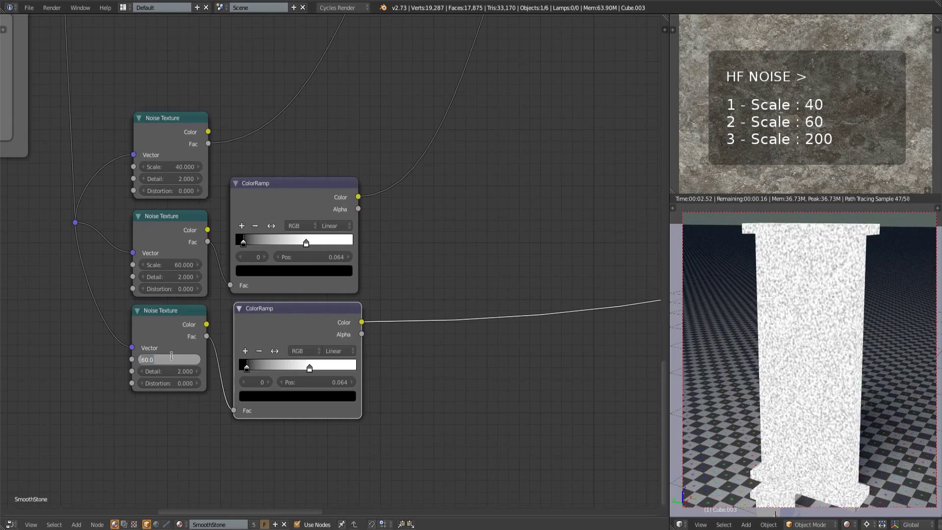
type("200")
key("Return")
left_click_drag(309, 367, 357, 367)
left_click_drag(249, 368, 301, 368)
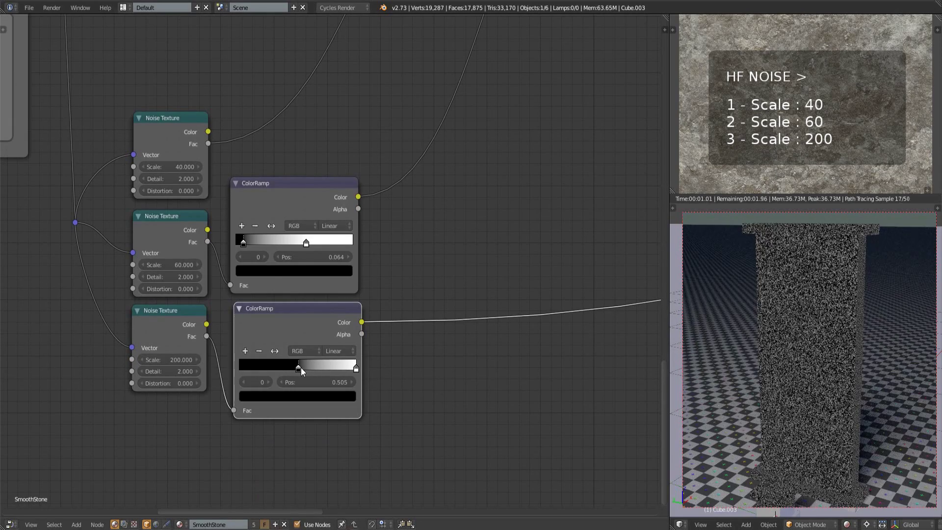
Chain another Overlay duplicate, feed the 200-scale noise's ColorRamp into its second color and switch its blending to Add.
scroll(452, 269, "down", 5)
middle_click_drag(452, 269, 230, 510)
left_click(319, 156)
key("shift+d")
left_click(405, 159)
left_click(404, 158, "ctrl+shift")
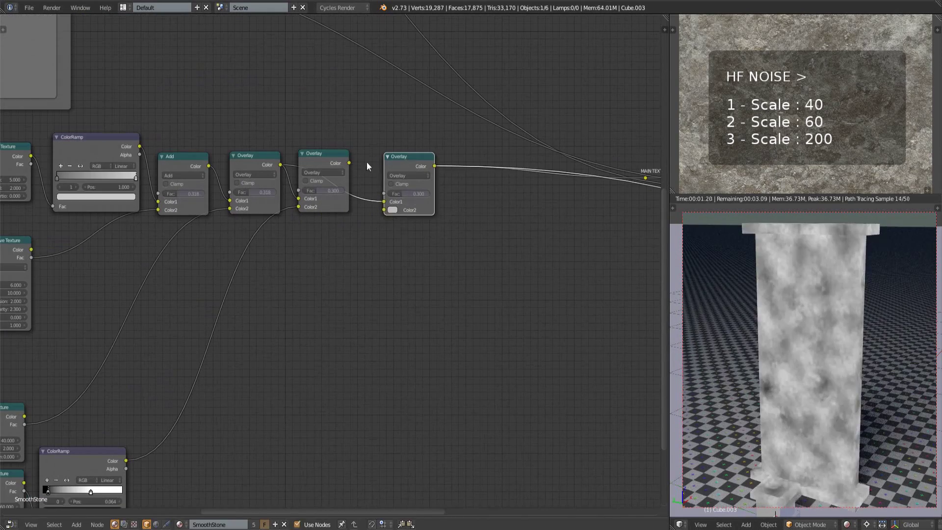
scroll(387, 203, "down", 2)
left_click_drag(155, 404, 503, 152)
scroll(373, 117, "up", 3)
left_click(381, 167)
left_click(384, 190)
Insert a ColorRamp between the last Overlay and Add nodes and set its white stop to light grey.
key("shift+a")
mouse_move(322, 172)
left_click(355, 169)
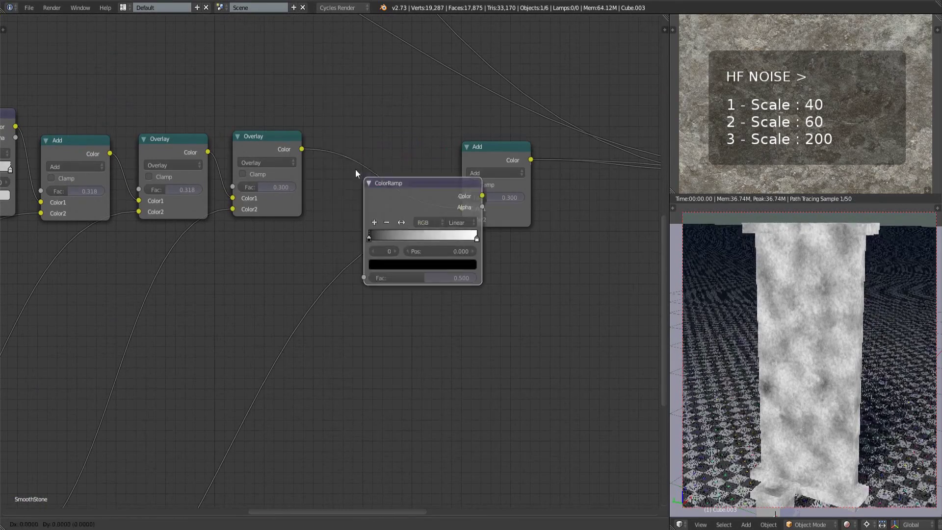
left_click(313, 93)
left_click(426, 161)
left_click(403, 188)
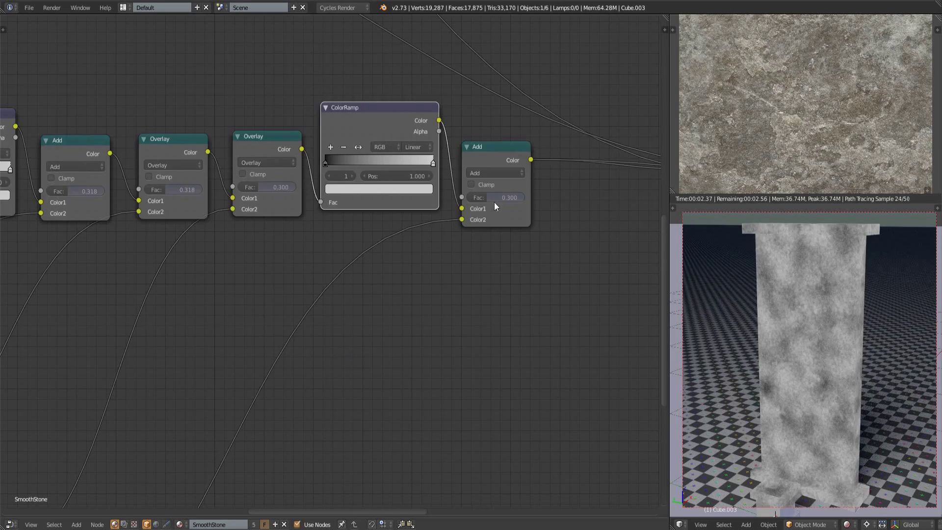
Set the factor of the final Add node in the noise chain to 0.409.
left_click(490, 213)
middle_click_drag(473, 261, 341, 288)
scroll(341, 275, "up", 2)
mouse_move(368, 221)
left_mouse_down()
mouse_move(414, 220)
mouse_move(384, 221)
left_mouse_up()
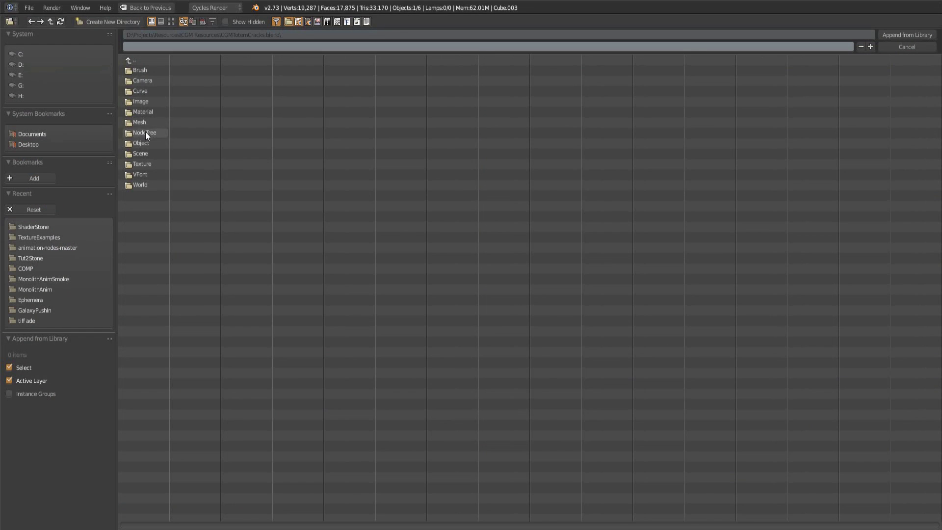
Append the Cracks/Scratches node tree from the cracks blend file and place a Cracks/Scratches.001 group below the mix chain.
left_click(146, 131)
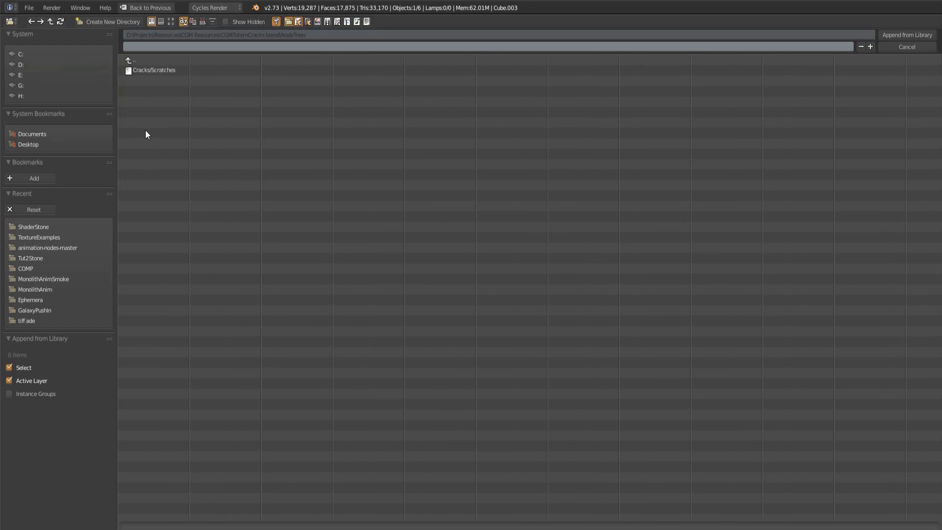
double_click(142, 72)
key("shift+a")
mouse_move(369, 288)
mouse_move(348, 305)
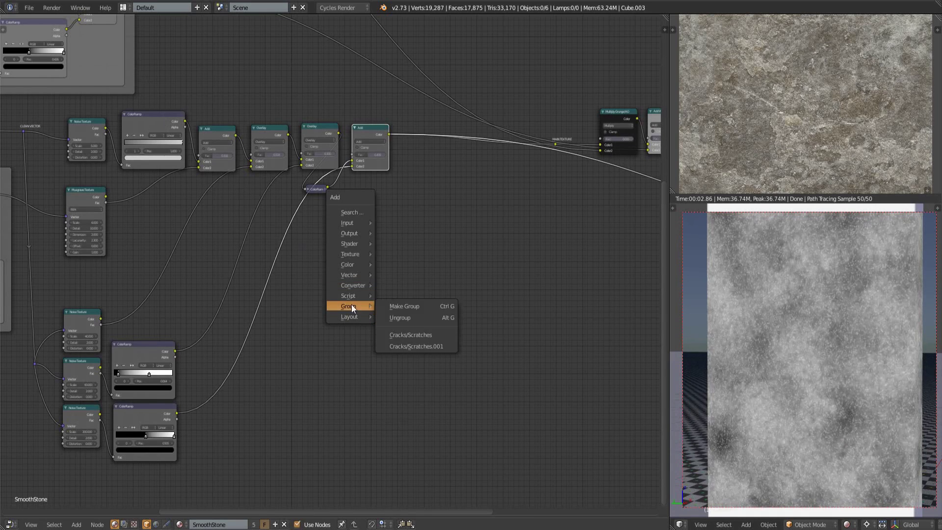
left_click(422, 343)
left_click(375, 247)
key("KP_Decimal")
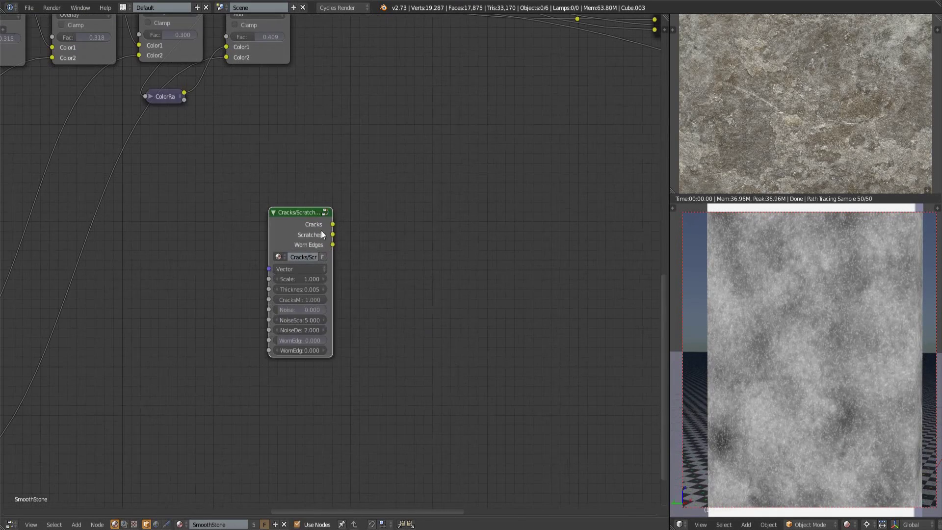
Duplicate the Cracks/Scratches.001 group beneath the original and connect the clean vector to the copy's Vector input.
key("shift+d")
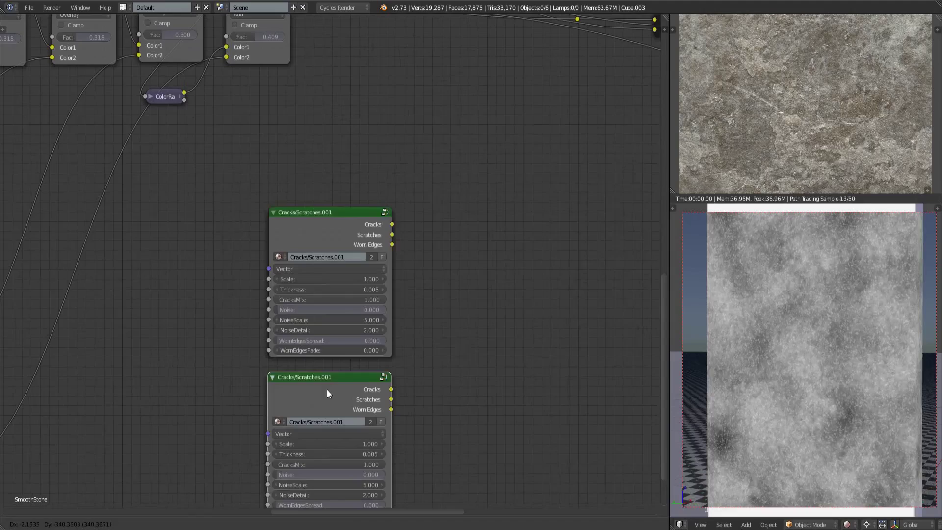
left_click(327, 390)
scroll(274, 368, "down", 3)
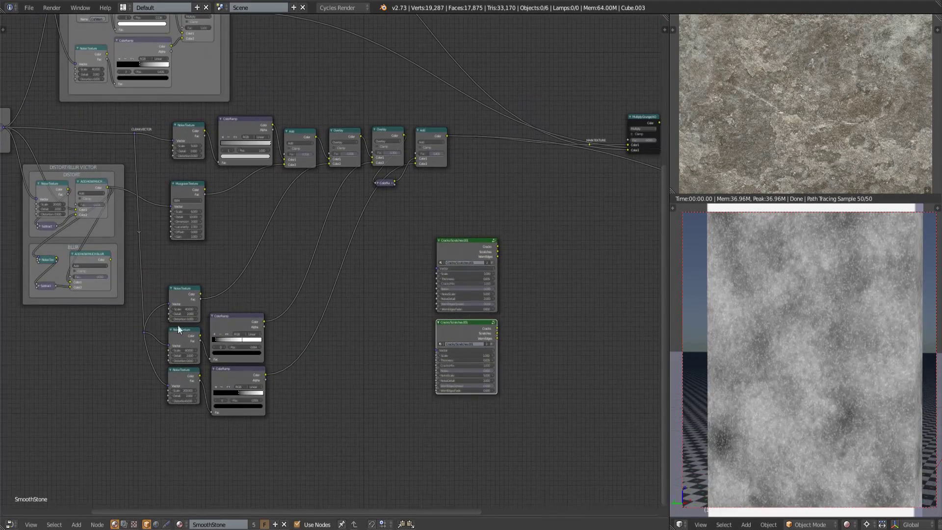
left_click_drag(142, 332, 437, 349)
Set the upper Cracks/Scratches group's scale to 1.8, thickness to 0.115, CracksMix to 0 and noise to 0.093.
scroll(316, 319, "up", 5)
left_click_drag(202, 167, 189, 211)
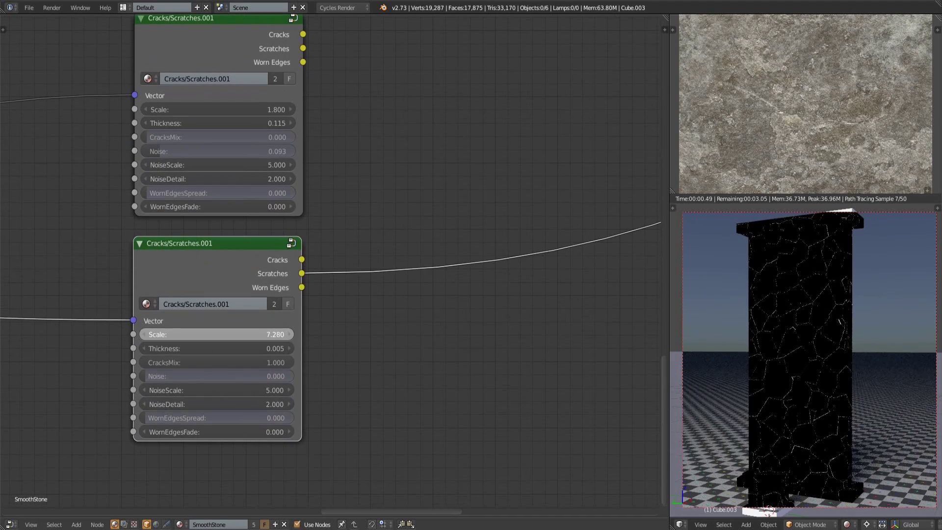
Set the lower Cracks/Scratches group's CracksMix to 0, thickness to 0.065 and noise to 0.096.
key("BackSpace")
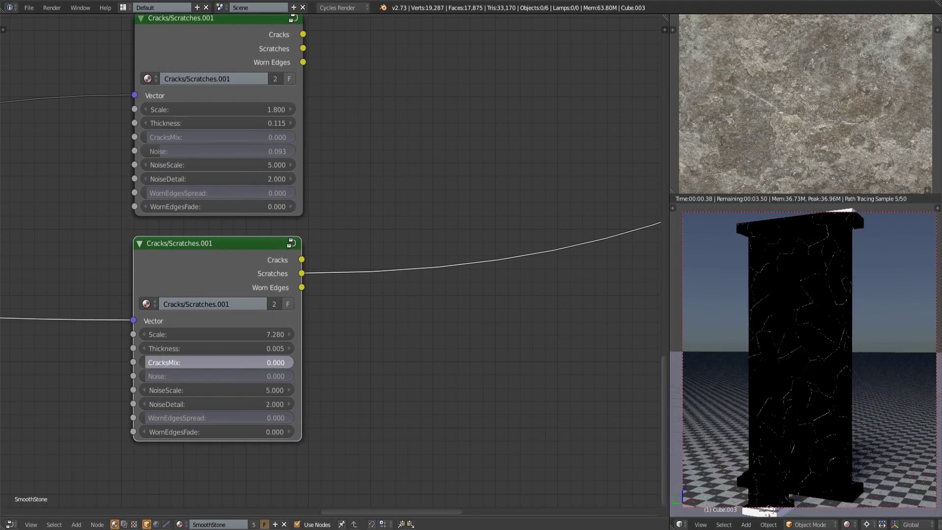
left_click_drag(217, 349, 218, 376)
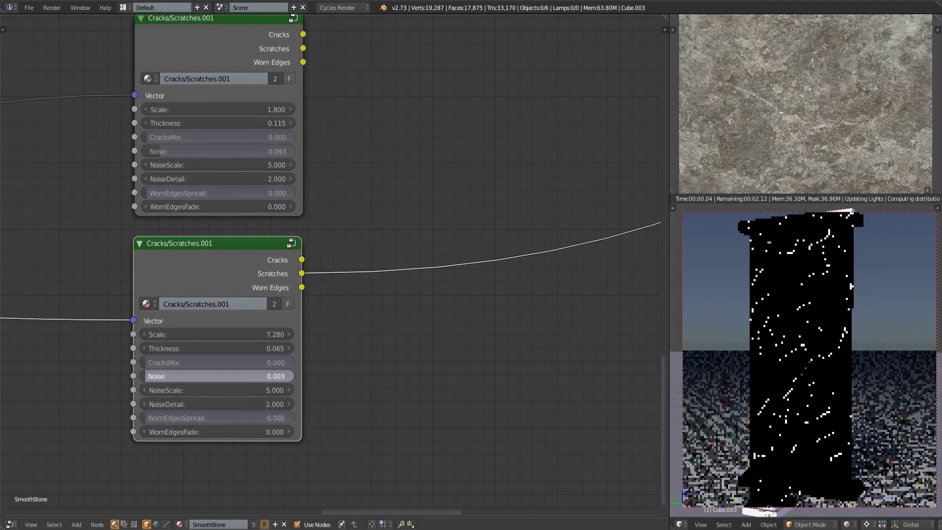
left_click_drag(146, 375, 160, 378)
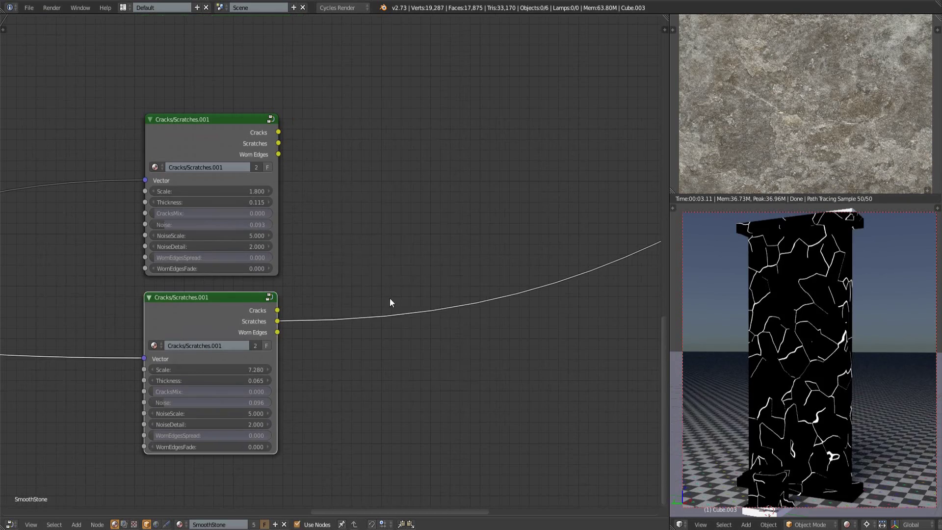
Add a MixRGB node set to Add that combines the Scratches outputs of both Cracks/Scratches groups.
key("shift+a")
mouse_move(387, 240)
left_click(421, 239)
left_click(366, 250)
left_click_drag(365, 316, 365, 327)
left_click(395, 280)
left_click_drag(278, 143, 419, 305)
Duplicate the scratches Add node after itself and feed the noise chain's final Add output into the copy.
left_click(391, 256)
key("shift+d")
left_click(542, 254)
scroll(282, 95, "down", 4)
middle_click_drag(282, 95, 290, 224)
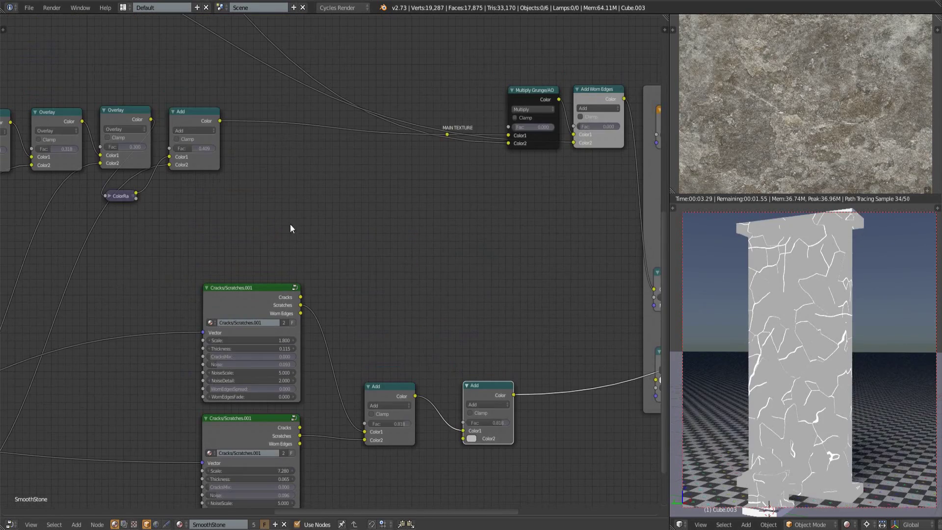
left_click_drag(220, 120, 463, 438)
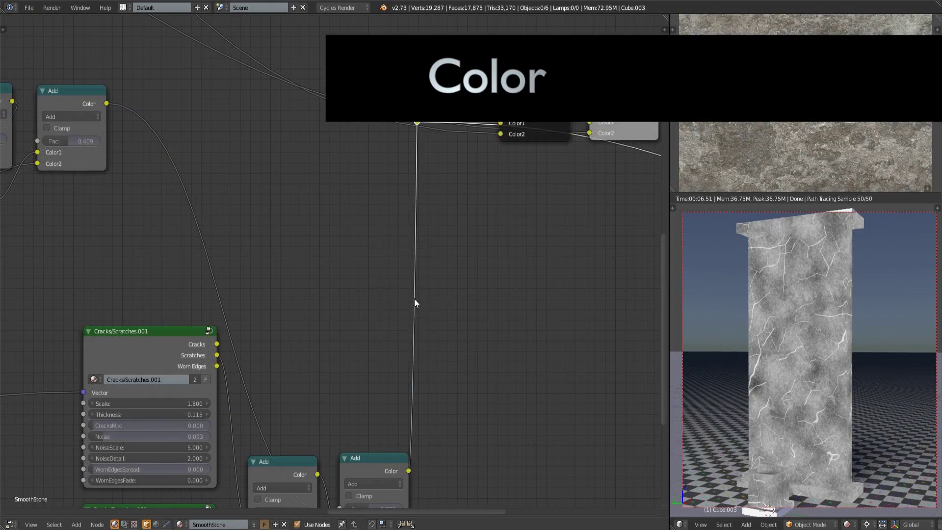
Insert a ColorRamp node into the link between the last scratches Add node and the MAIN TEXTURE reroute.
key("shift+a")
mouse_move(414, 304)
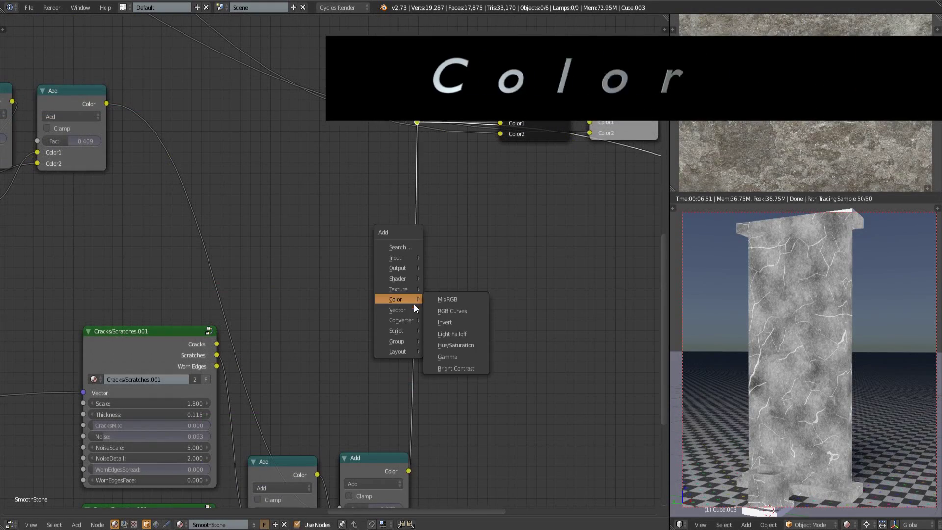
left_click(448, 331)
left_click(366, 229)
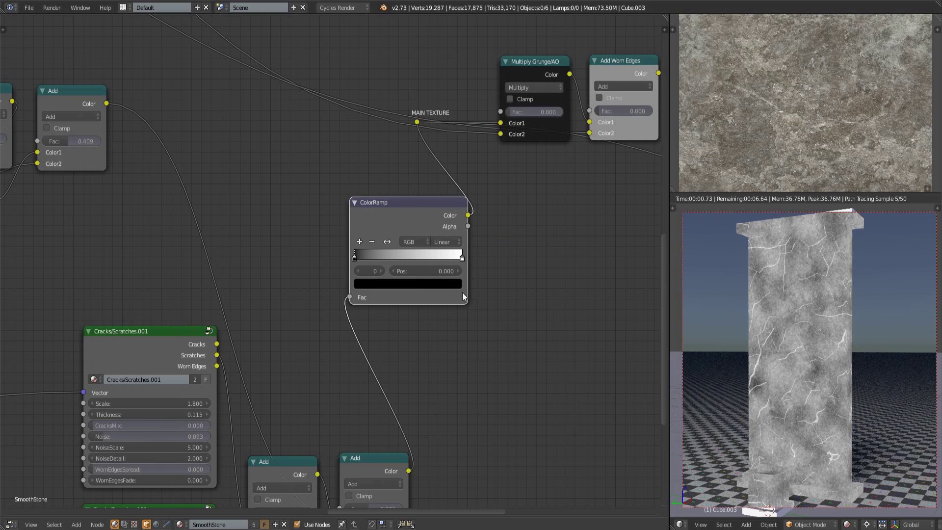
Add four more colour stops to the new ColorRamp.
scroll(440, 324, "up", 1)
left_click(359, 241)
left_click(360, 241)
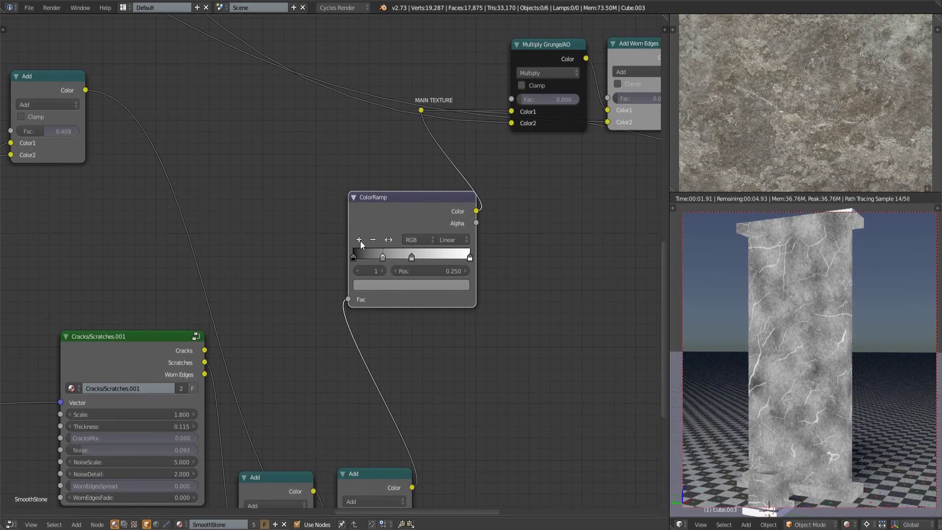
left_click(360, 241)
left_click(359, 240)
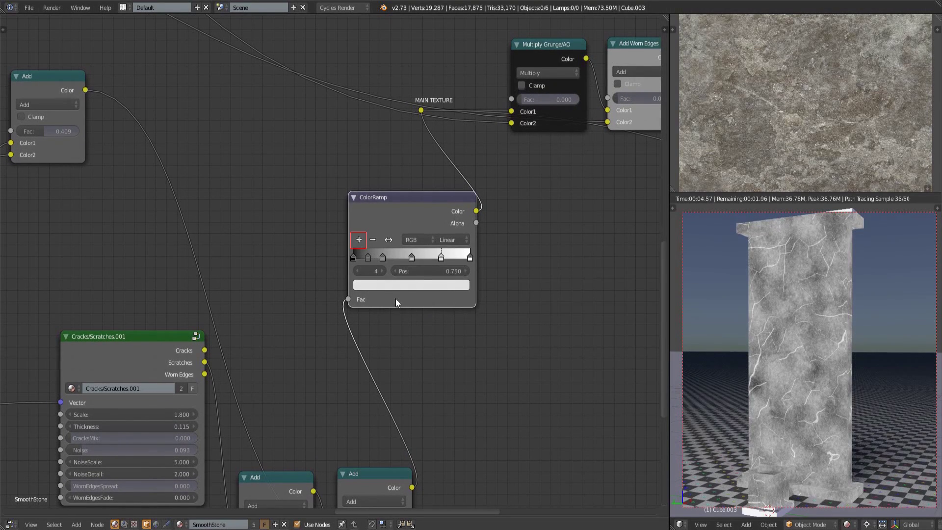
Colour the ramp's stops by sampling tones from the stone reference image, with the third stop at position 0.236.
left_click(368, 257)
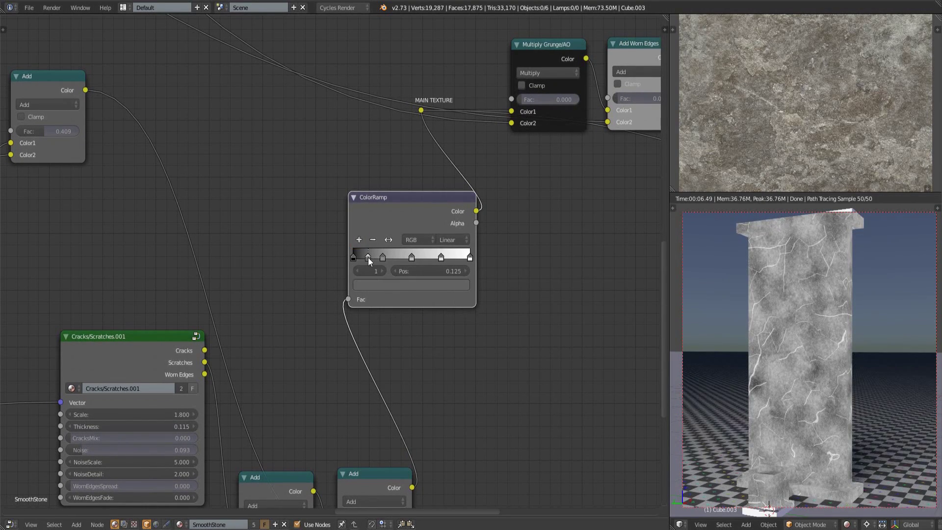
left_click(397, 287)
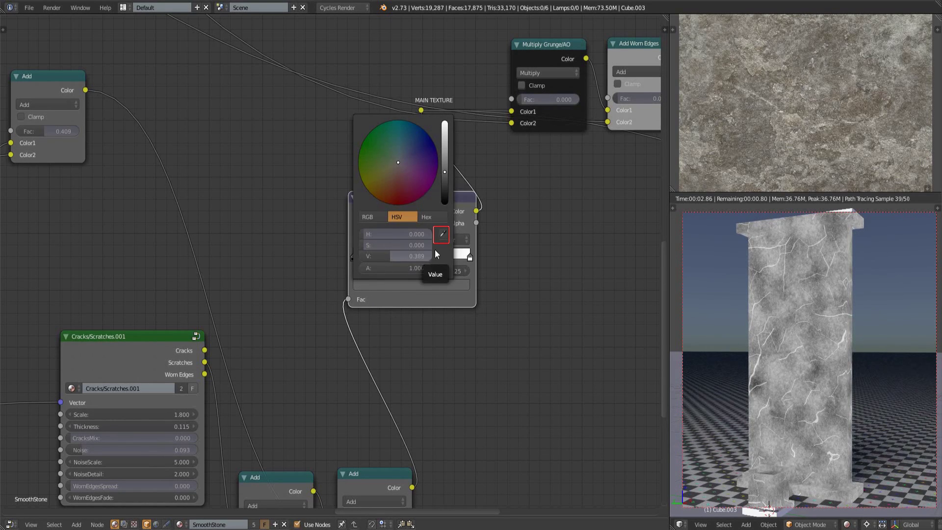
left_click(445, 234)
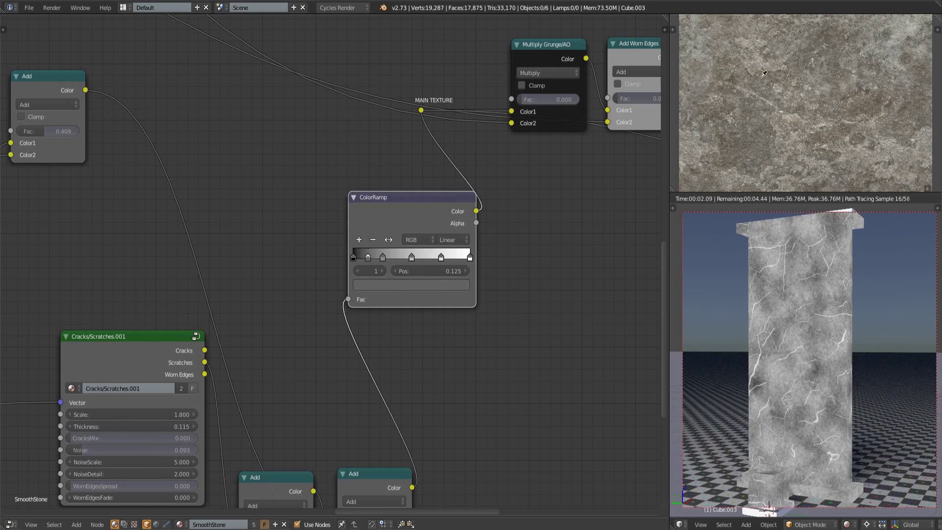
left_click(736, 80)
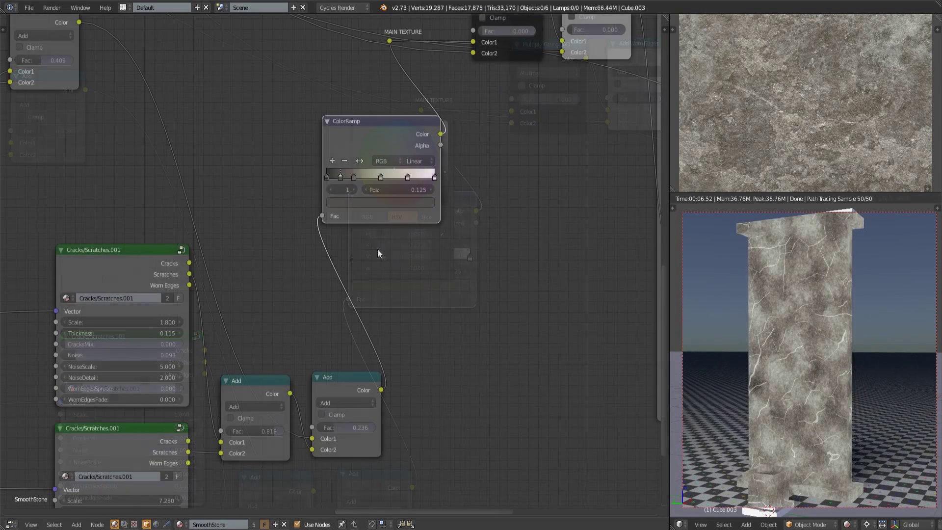
scroll(780, 329, "up", 3)
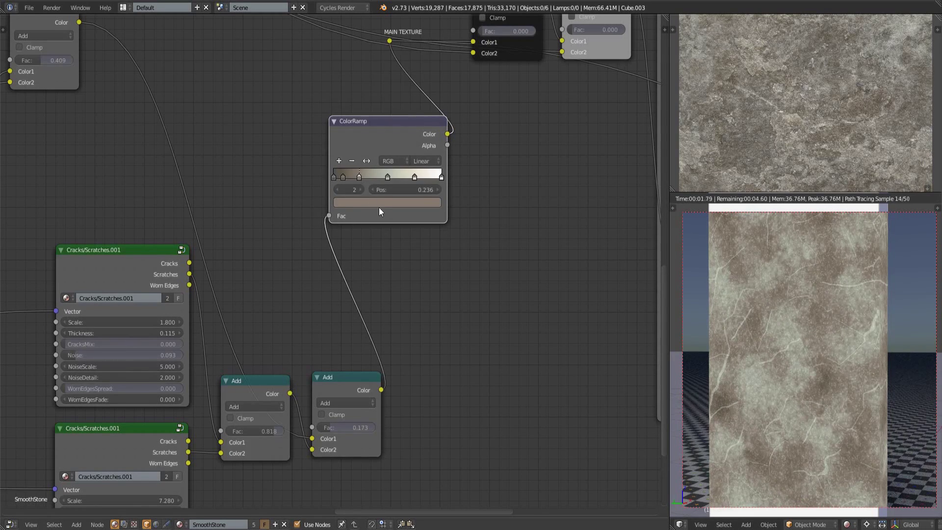
left_click(379, 206)
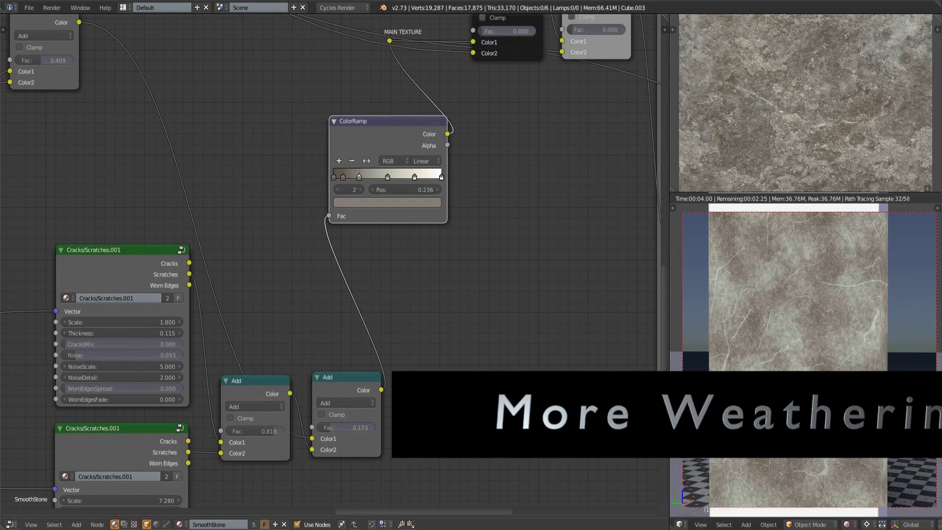
Examine the Col AO attribute in the GRUNGE frame and the column's vertex paint in the 3D view, returning to rendered shading.
scroll(332, 286, "down", 6)
middle_click_drag(269, 60, 494, 378)
middle_click_drag(241, 260, 461, 284)
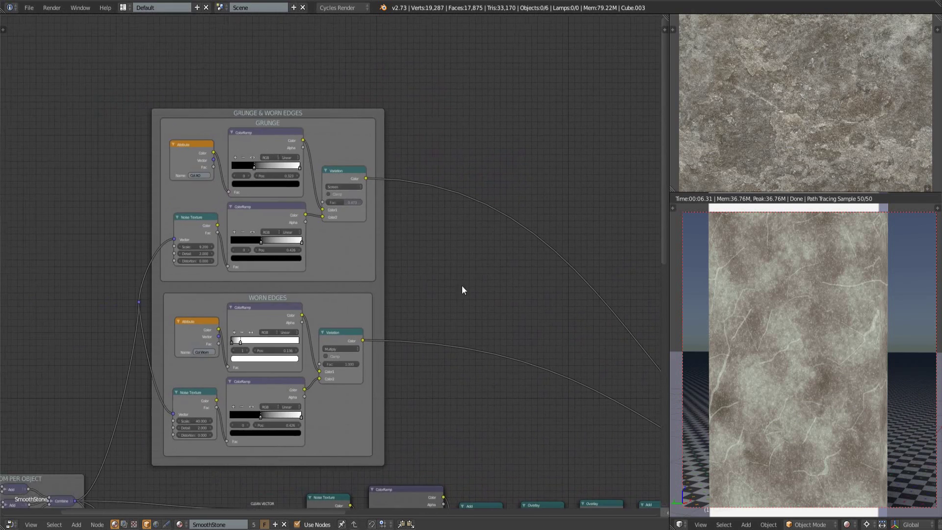
scroll(461, 284, "up", 2)
middle_click_drag(340, 256, 383, 292)
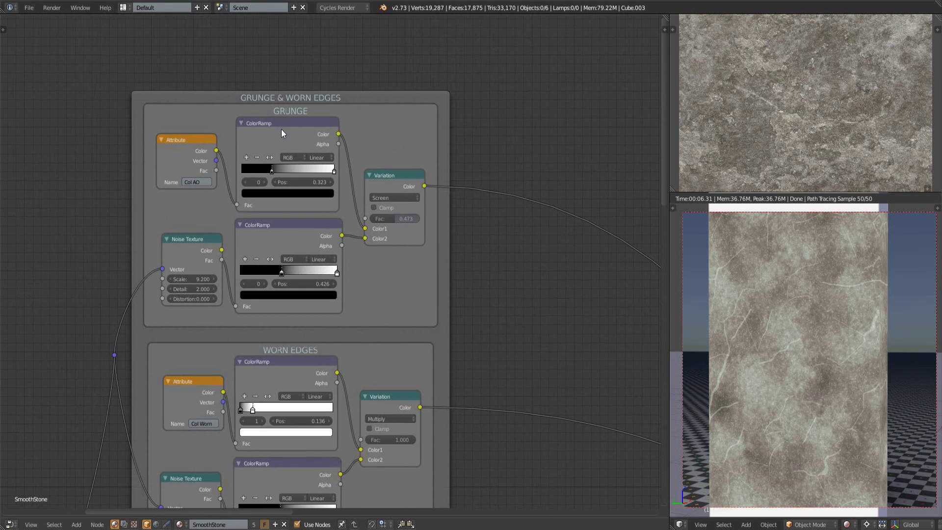
left_click(186, 167)
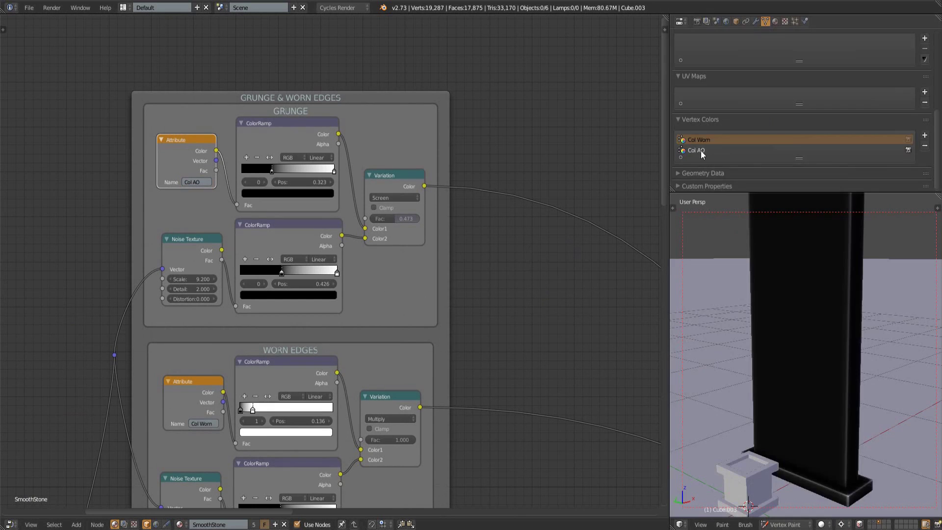
left_click(701, 150)
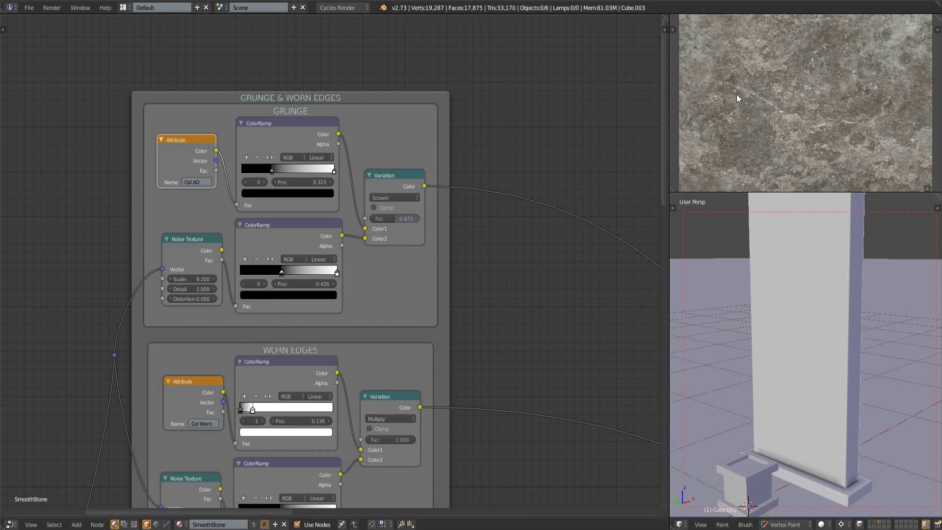
key("shift+z")
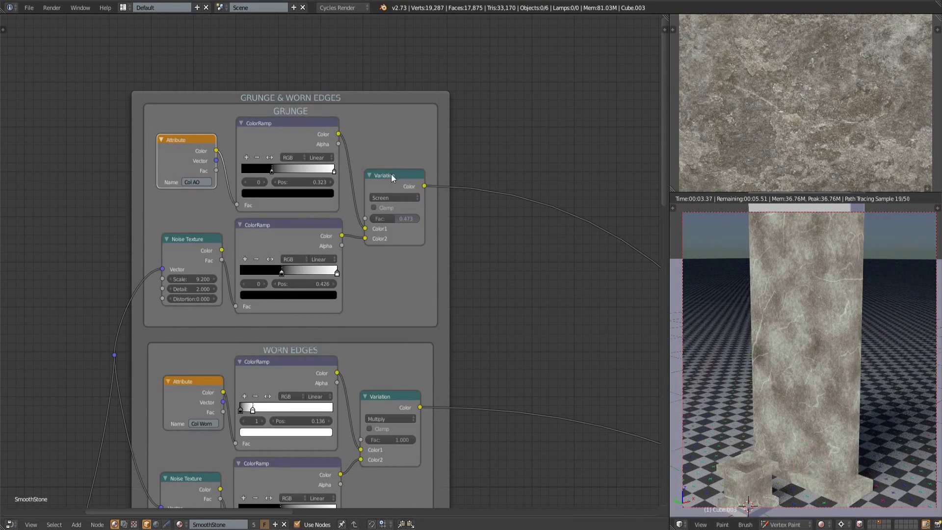
Preview the GRUNGE Variation node, set the AO ramp's stops to 0.141 and 0.245, the noise ramp's black stop to 0.357 and the Variation factor to 0.427.
left_click(394, 181)
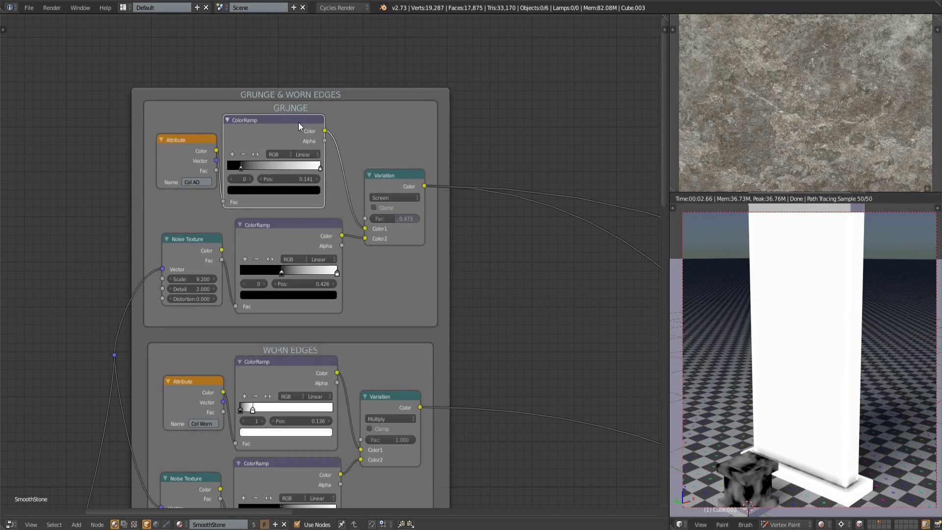
left_click_drag(298, 122, 311, 124)
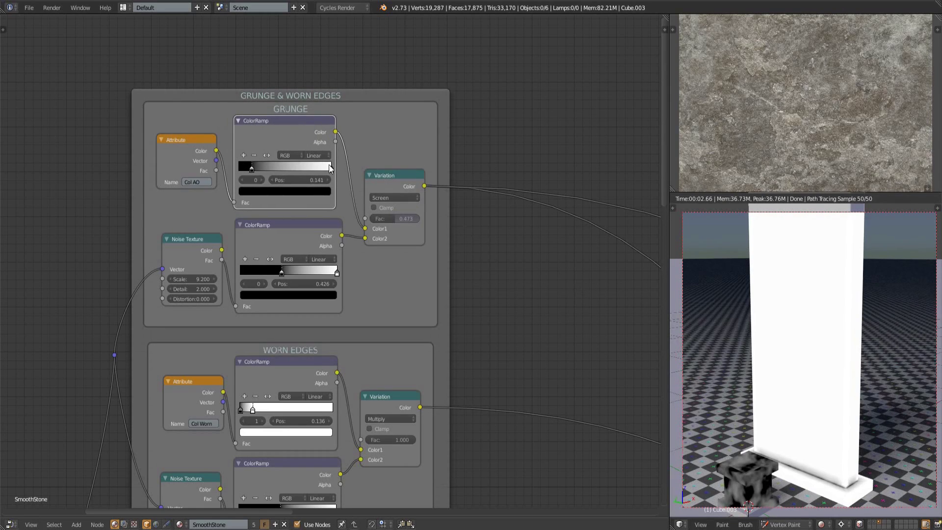
left_click_drag(331, 169, 261, 169)
left_click_drag(281, 272, 275, 270)
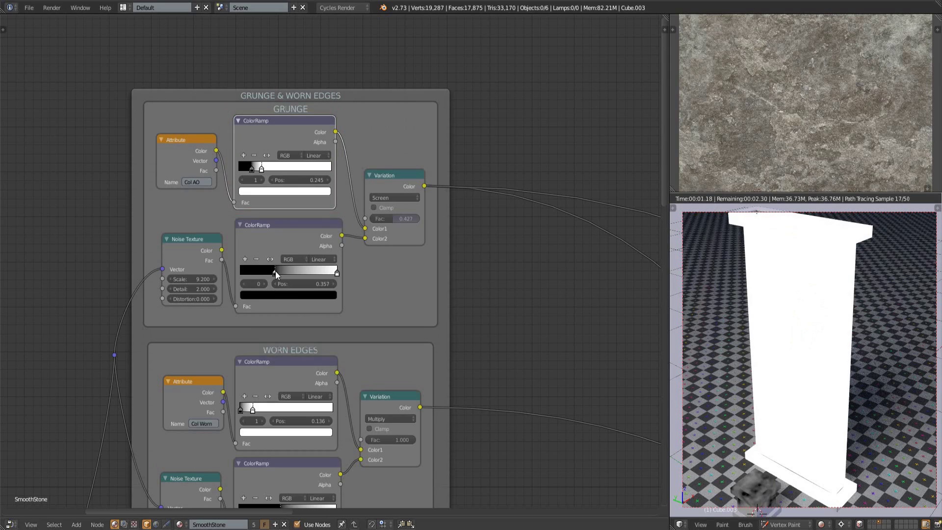
Preview the Multiply Grunge/AO node and set its factor to 0.409.
middle_click_drag(580, 403, 328, 242)
scroll(327, 242, "down", 1)
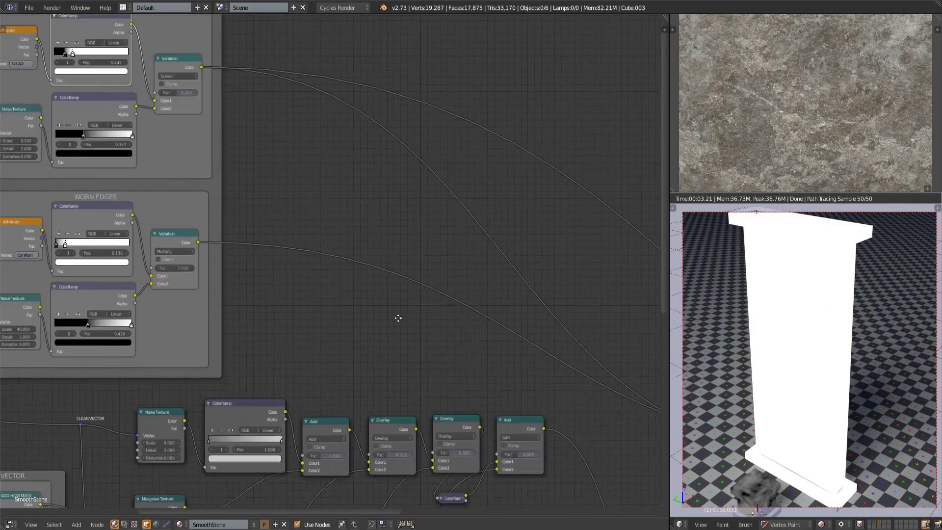
middle_click_drag(643, 444, 408, 304)
middle_click_drag(605, 357, 425, 363)
scroll(439, 366, "up", 5)
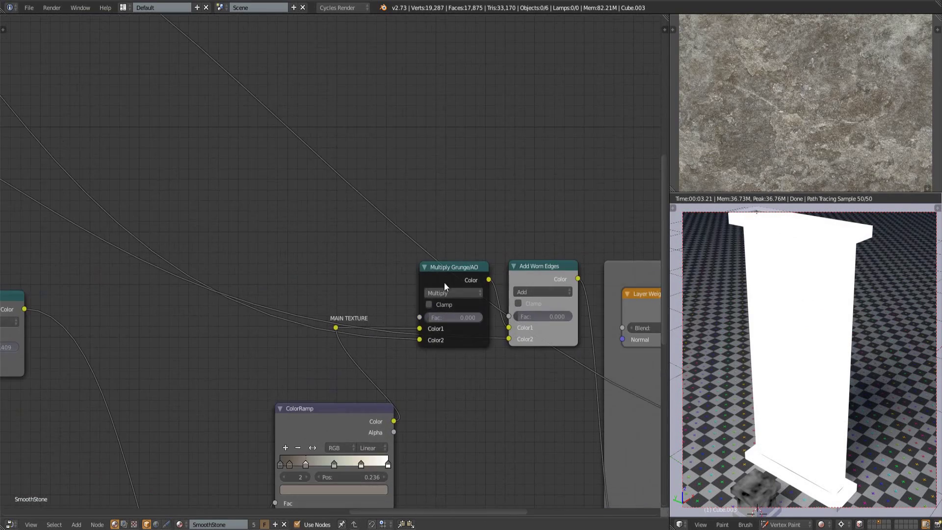
left_click(444, 276, "ctrl+shift")
left_click_drag(443, 317, 467, 317)
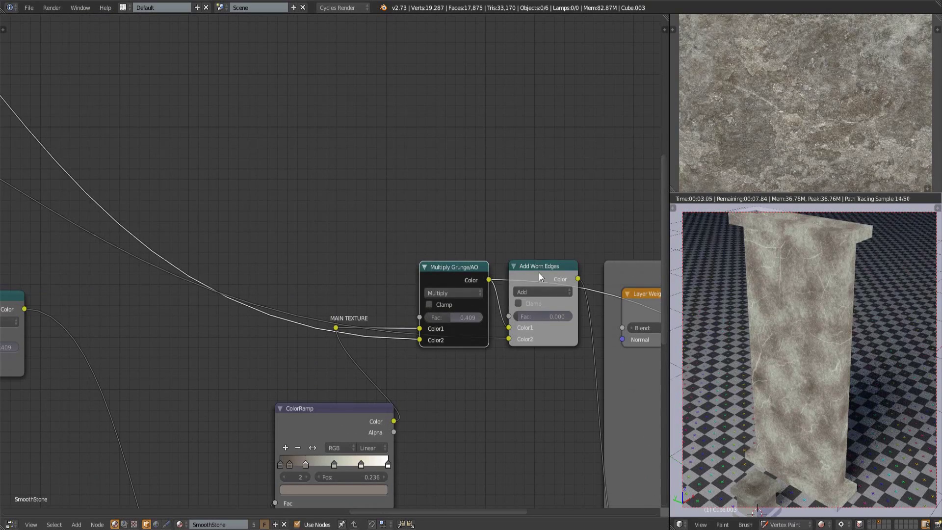
Preview the WORN EDGES Variation node and move the white stop of the Col Worn attribute's ramp to 0.118.
left_click(538, 272)
scroll(315, 211, "down", 2)
middle_click_drag(437, 314, 580, 426)
scroll(469, 356, "down", 1)
middle_click_drag(354, 285, 513, 312)
scroll(419, 298, "down", 3)
middle_click_drag(289, 287, 464, 294)
scroll(464, 295, "down", 6)
left_click_drag(215, 98, 524, 101)
middle_click_drag(552, 234, 416, 206)
scroll(416, 206, "up", 9)
left_click(418, 213, "ctrl+shift")
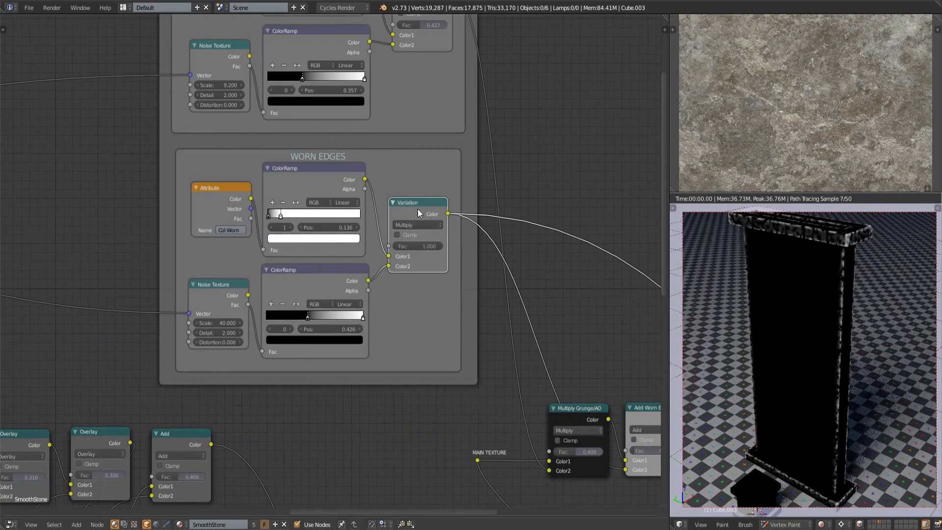
left_click_drag(280, 216, 277, 216)
left_click(278, 218)
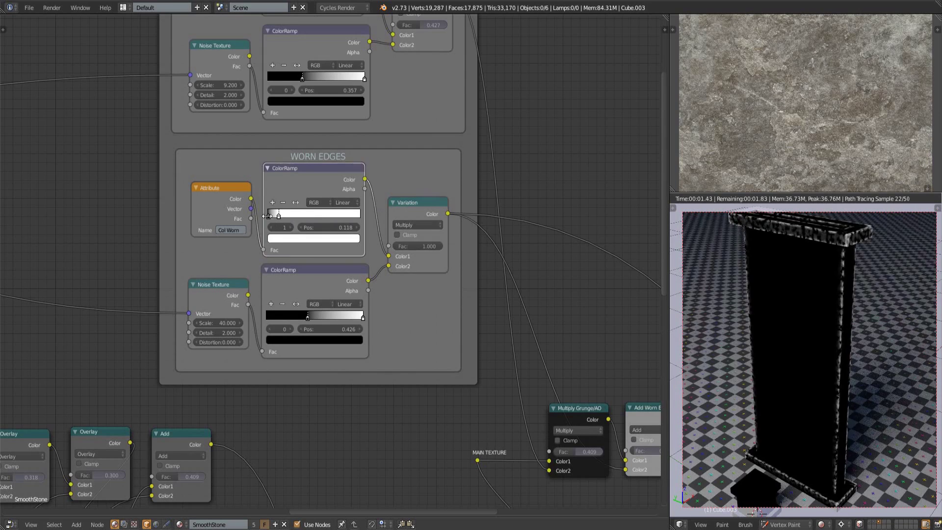
With the WORN EDGES Variation factor temporarily at 0, move the attribute ramp's black stop to 0.041, then restore the factor to 1.000.
left_click_drag(420, 245, 394, 246)
left_click_drag(269, 216, 272, 218)
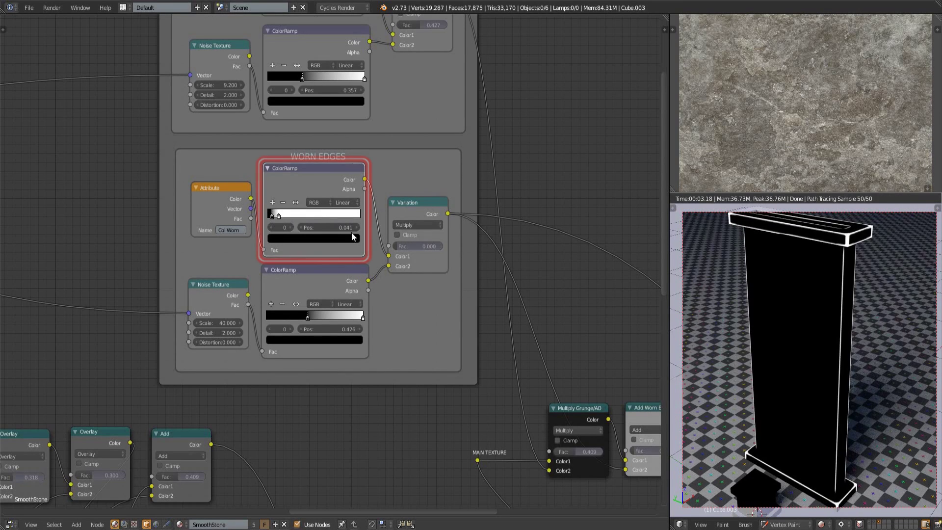
left_click_drag(398, 246, 446, 246)
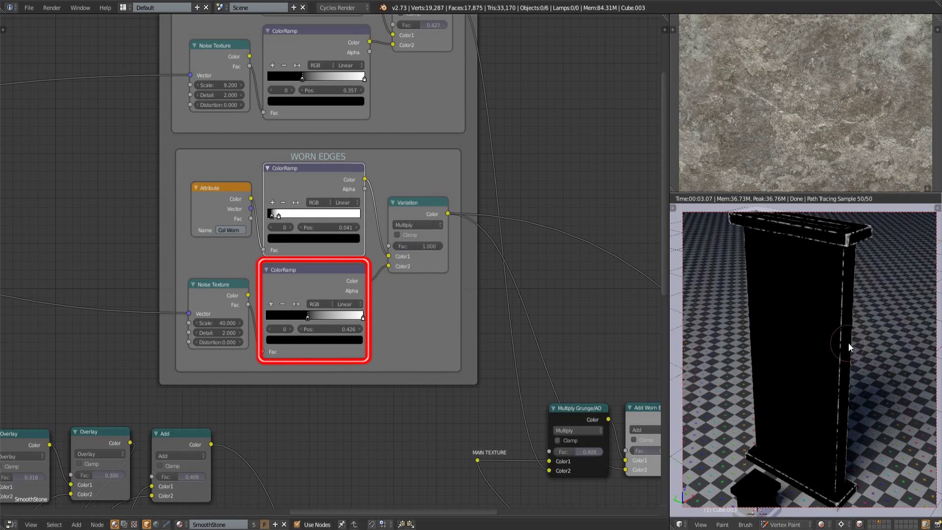
Preview the Add Worn Edges node and raise its factor to 1.000.
middle_click_drag(416, 328, 147, 228)
left_click(384, 317, "ctrl+shift")
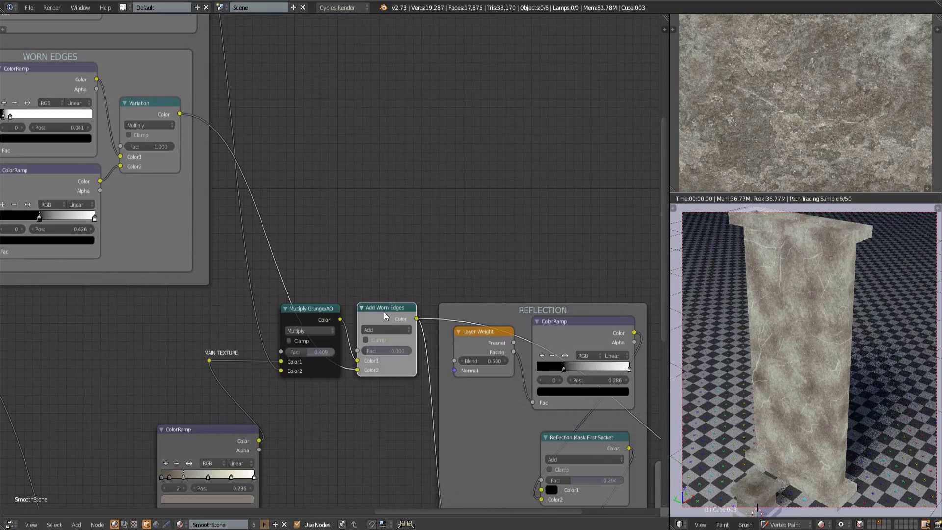
left_click_drag(395, 351, 405, 352)
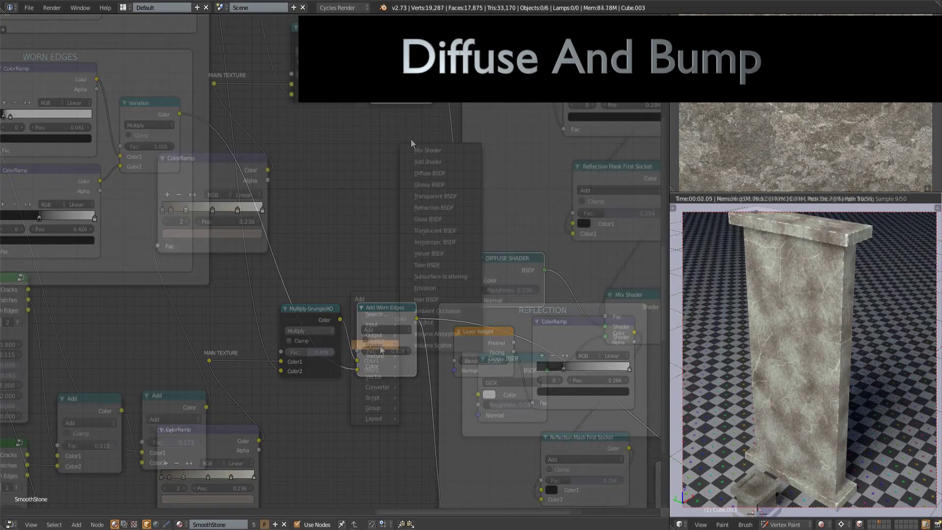
Add a Bump node and connect its Normal output to the Diffuse, Glossy and Layer Weight normals.
mouse_move(369, 378)
left_click(431, 378)
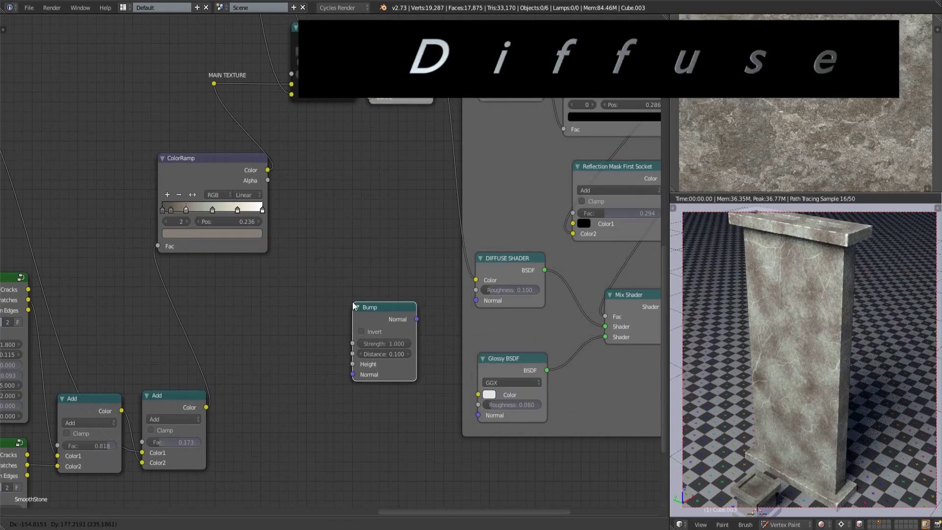
left_click(353, 305)
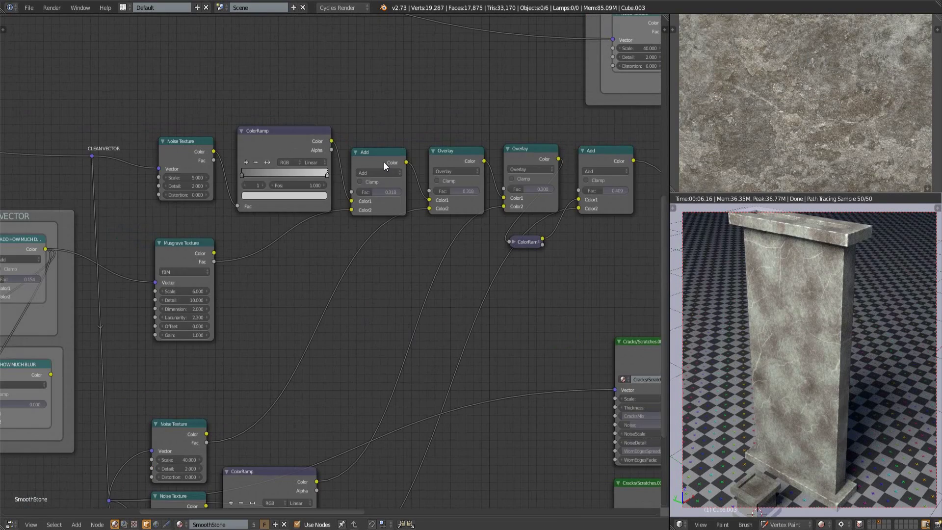
Connect the noise chain's first Add node to the Bump's Height input and set the Bump strength to 0.609.
left_click(384, 161, "ctrl+shift")
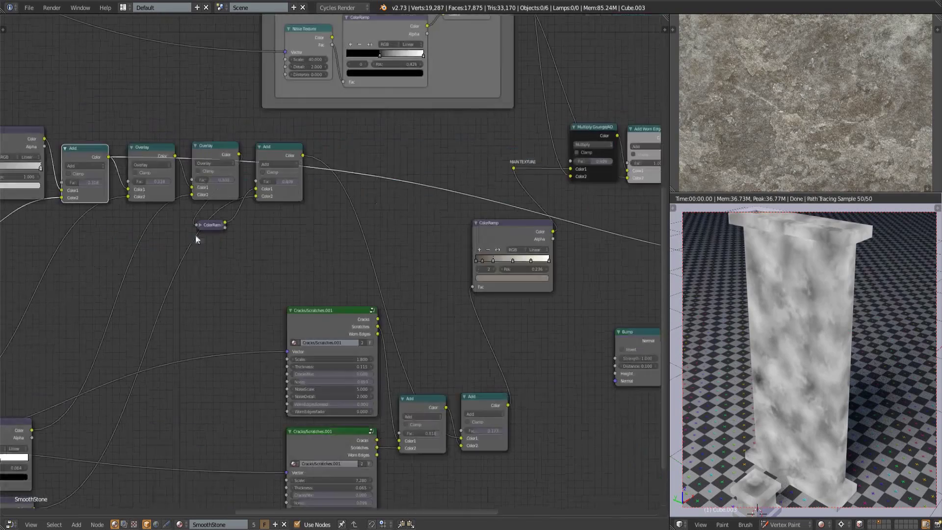
left_click_drag(108, 159, 614, 374)
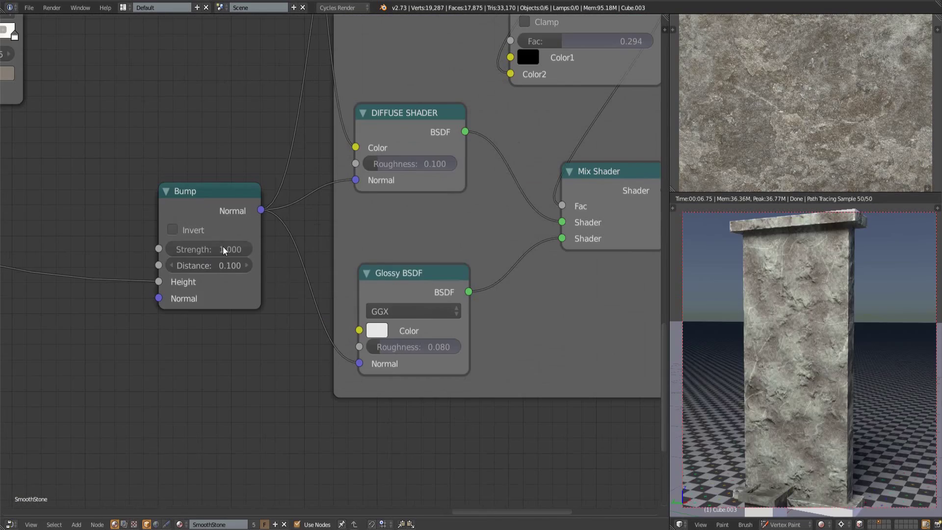
left_click_drag(223, 250, 208, 250)
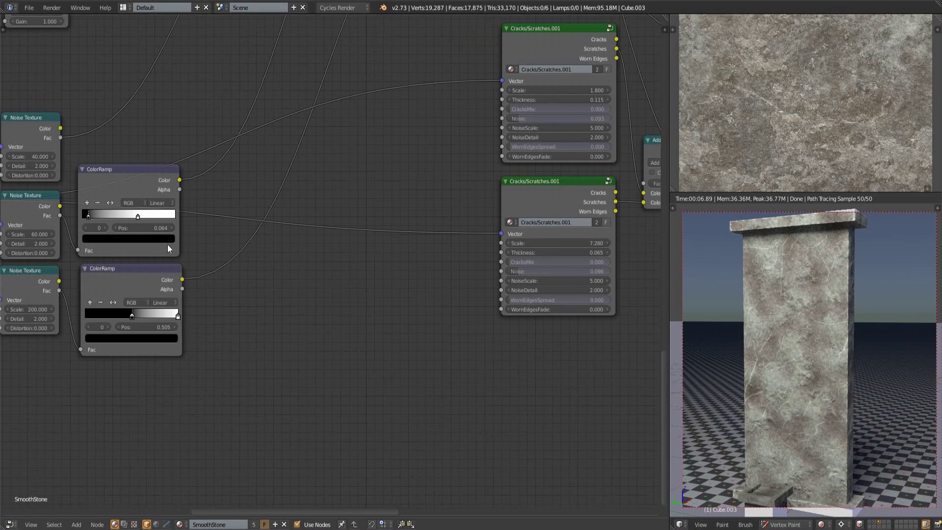
Insert a MixRGB node before the Bump's Height input and connect the scale-60 noise's ColorRamp to its second colour.
left_click(131, 183, "ctrl+shift")
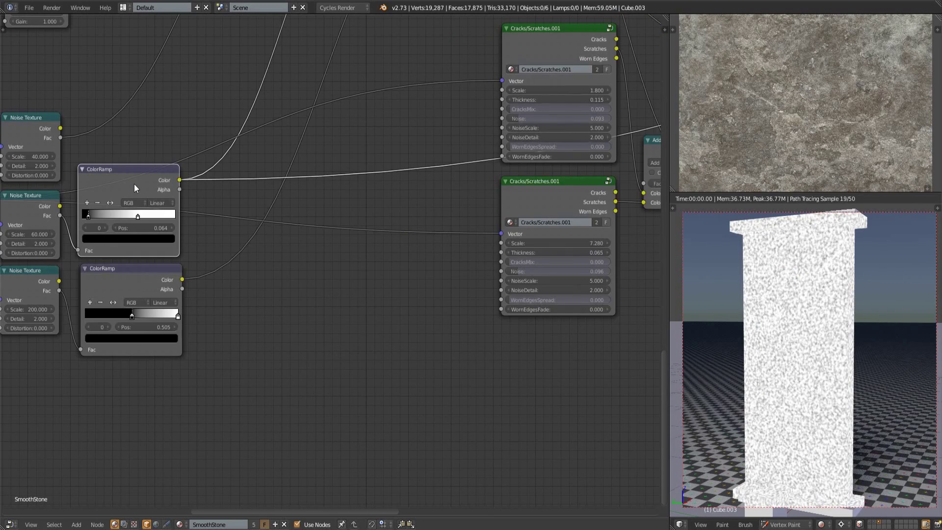
middle_click_drag(382, 213, 162, 296)
middle_click_drag(489, 179, 486, 260)
key("shift+a")
left_click(441, 319)
left_click(411, 260)
scroll(250, 319, "down", 1)
scroll(263, 332, "down", 2)
left_click_drag(92, 300, 569, 255)
Set the new Mix node before the Bump to Overlay with a factor of 0.091.
middle_click_drag(583, 224, 341, 231)
scroll(339, 255, "up", 5)
left_click(378, 195)
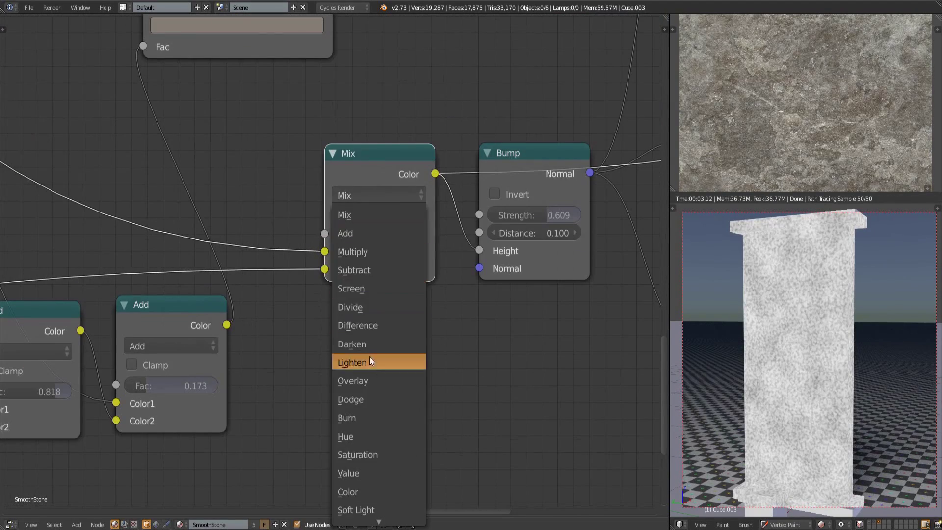
left_click(370, 377)
left_click_drag(383, 234, 340, 236)
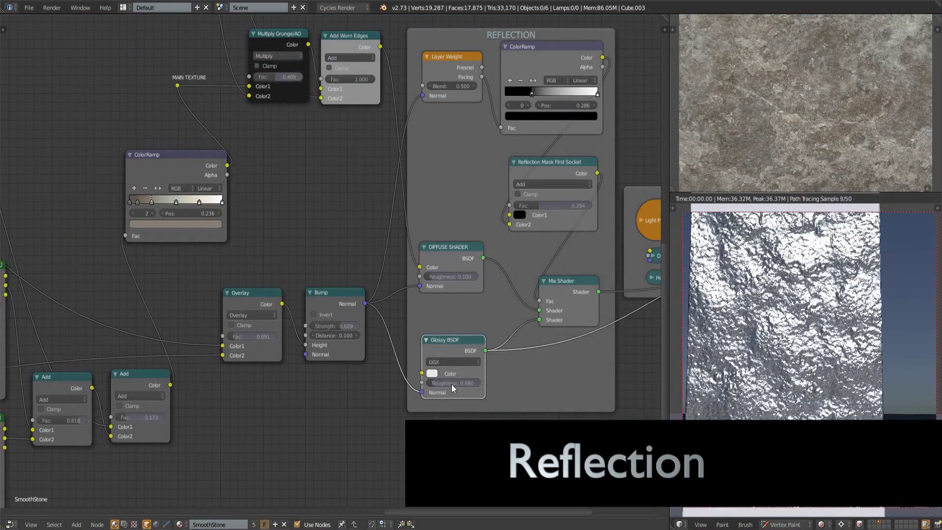
In the REFLECTION frame, set the Glossy BSDF's roughness to 0.530 and the Reflection Mask node's factor to 0.277.
left_click_drag(452, 388, 479, 388)
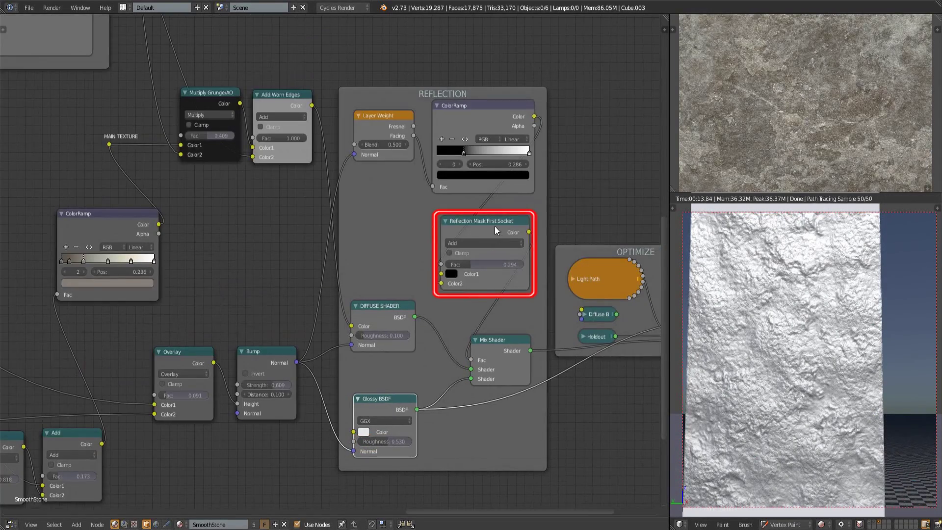
left_click(495, 230, "ctrl+shift")
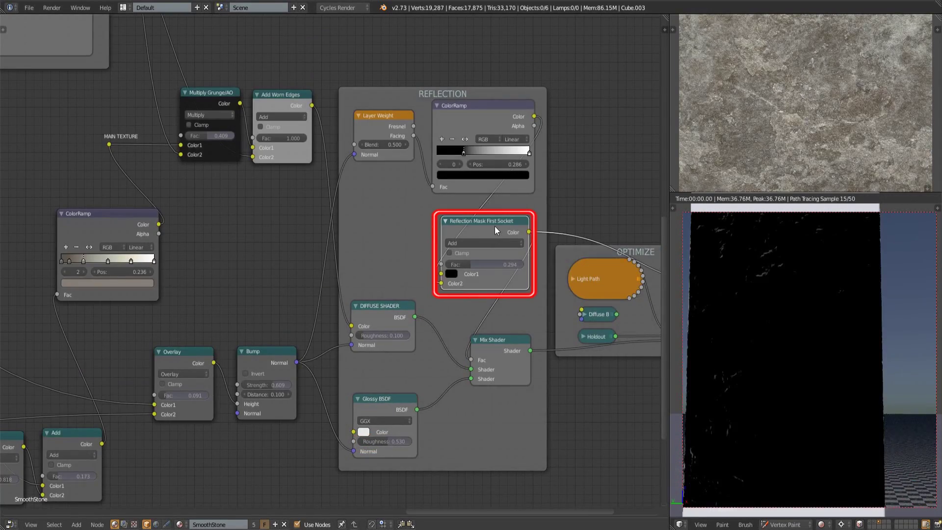
mouse_move(458, 264)
left_mouse_down()
mouse_move(510, 264)
mouse_move(440, 264)
mouse_move(457, 264)
left_mouse_up()
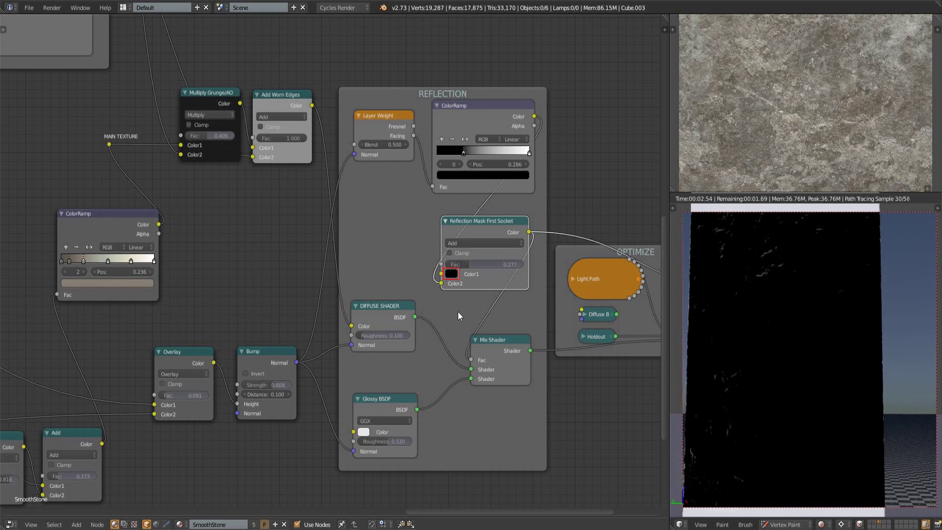
left_click(504, 340, "ctrl+shift")
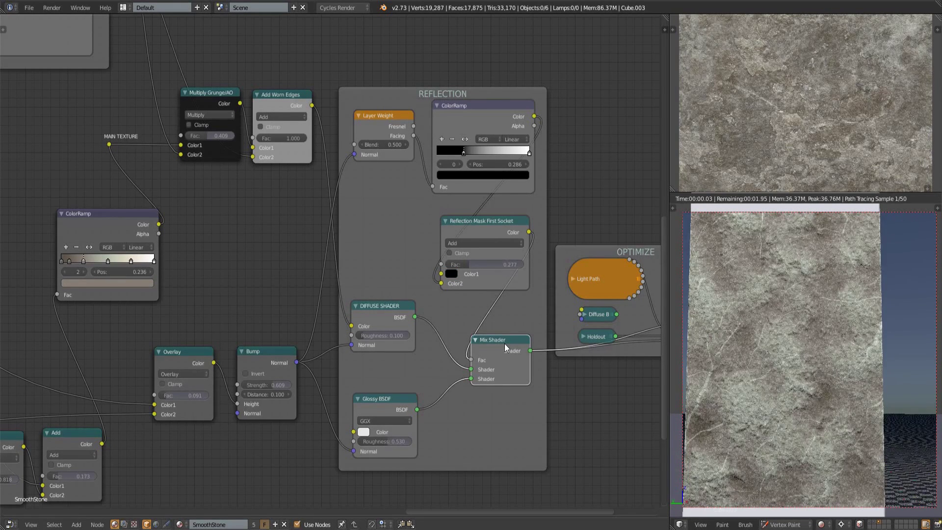
Duplicate the REFLECTION frame with its nodes and incoming links, placing the copy above the original.
middle_click_drag(824, 325, 754, 337)
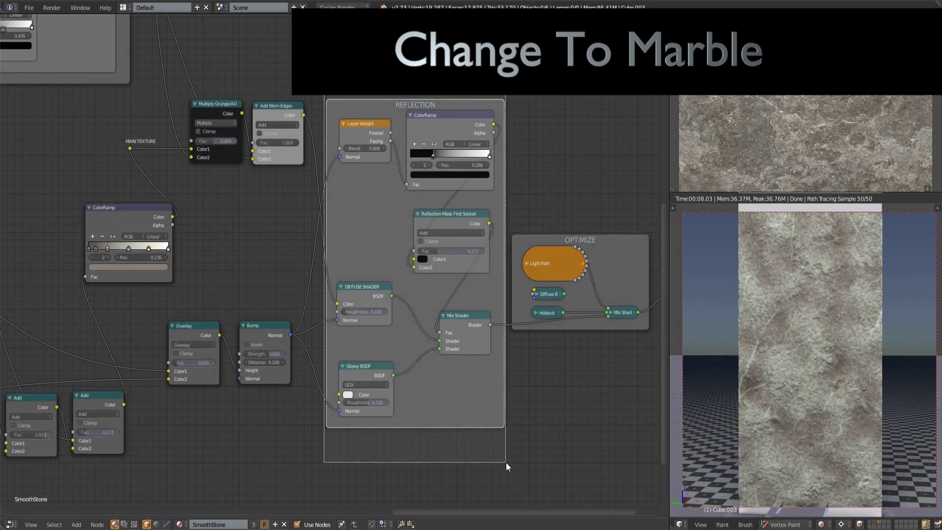
scroll(421, 249, "down", 3)
key("shift+d")
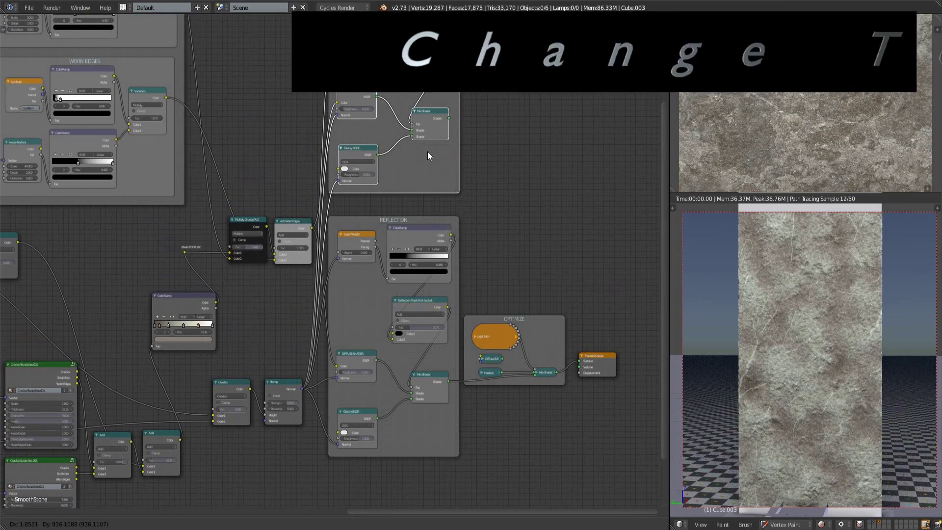
left_click(428, 151)
Connect the duplicated frame's Mix Shader output to the Mix Shader in the OPTIMIZE frame, replacing the original shader.
middle_click_drag(416, 180, 367, 265)
left_click_drag(397, 215, 411, 247)
middle_click_drag(411, 263, 360, 171)
scroll(413, 182, "up", 4)
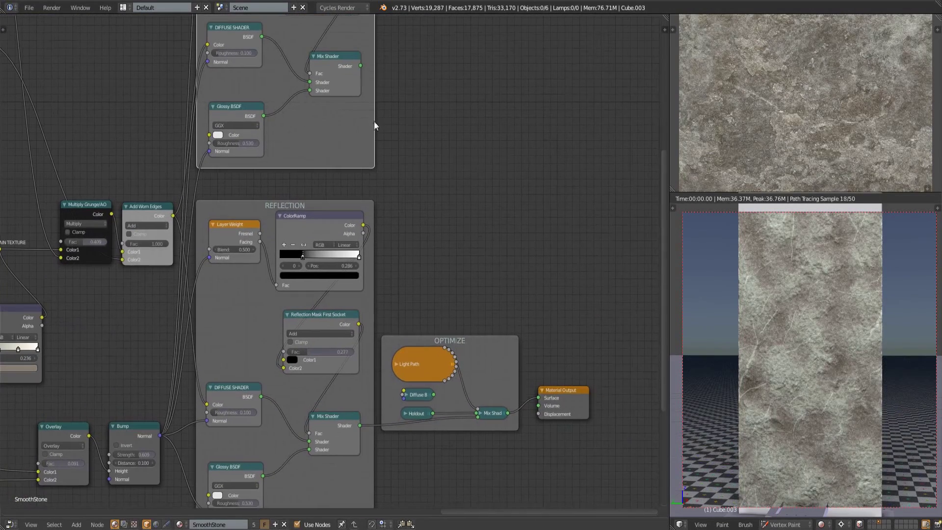
left_click_drag(360, 70, 389, 145)
left_click_drag(430, 393, 479, 418)
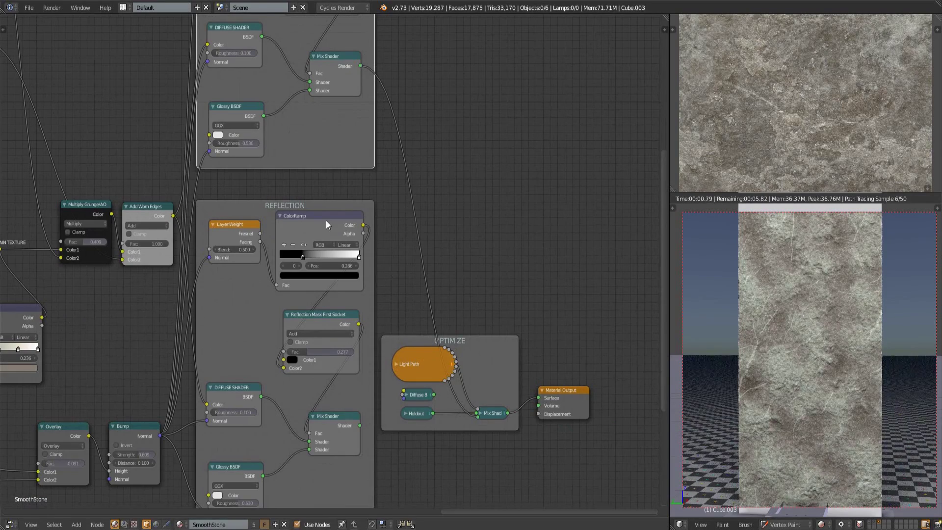
Cut the Bump's normal links to the duplicated REFLECTION frame, leaving only the Add Worn Edges colour link to its diffuse shader.
middle_click_drag(262, 216, 422, 316)
scroll(363, 294, "up", 2)
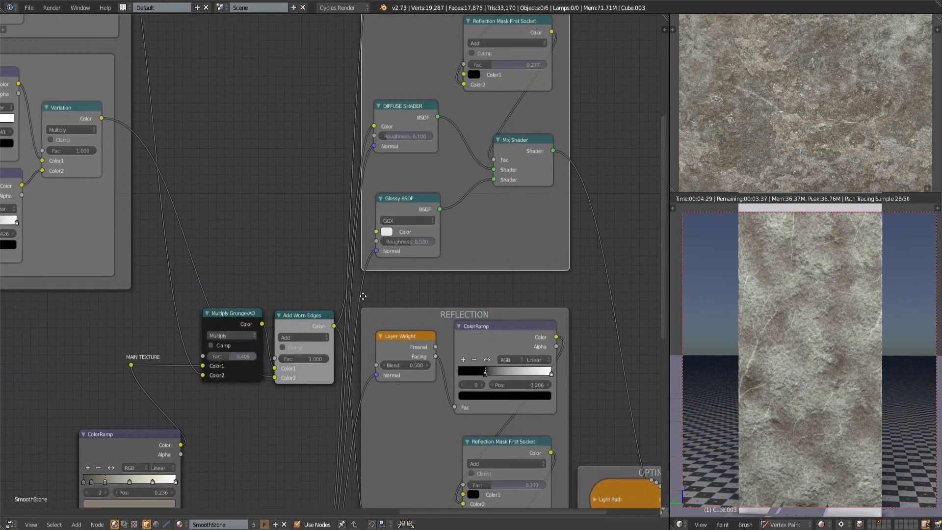
middle_click_drag(362, 294, 347, 374)
left_click_drag(342, 359, 355, 363, "ctrl")
left_click_drag(357, 232, 347, 230, "ctrl")
middle_click_drag(310, 65, 310, 141)
left_click_drag(330, 132, 355, 122, "ctrl")
Insert a MixRGB node between Add Worn Edges and the duplicated DIFFUSE SHADER's colour input.
left_click(321, 340)
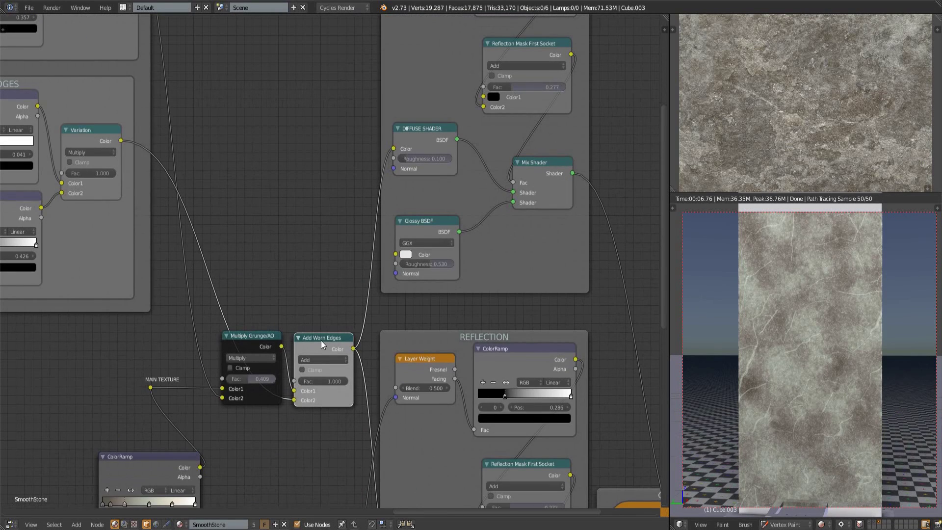
key("shift+a")
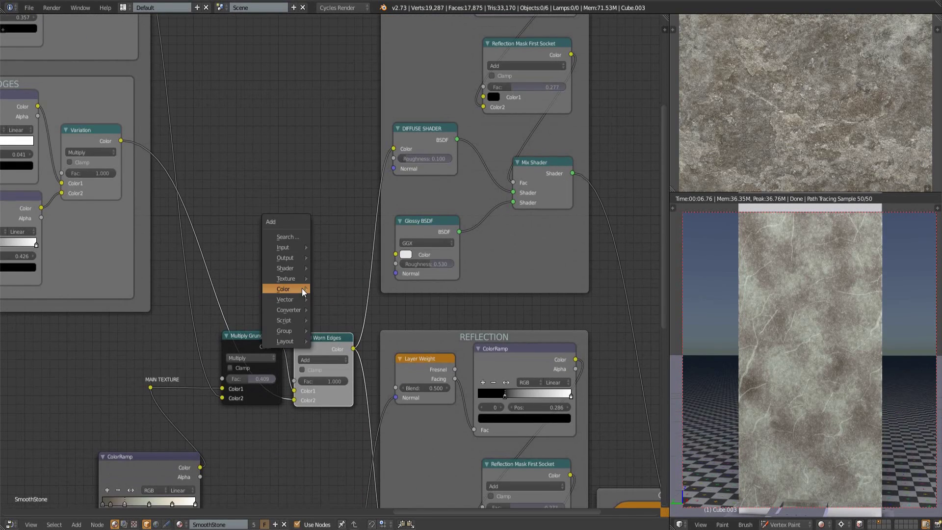
left_click(325, 286)
left_click(297, 232)
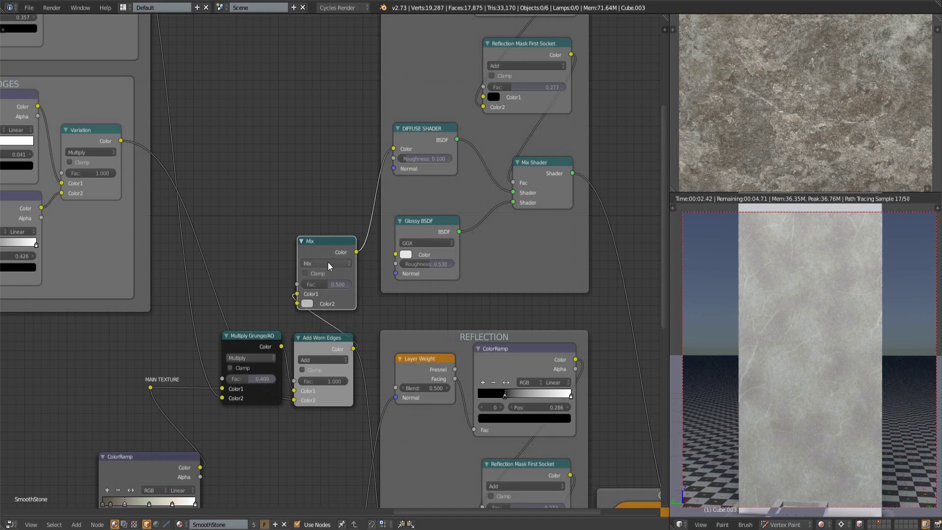
Set the new Mix node to Overlay with a factor of 1.000 and a green second colour.
left_click(328, 262)
left_click(319, 166)
left_click(309, 304)
left_click(327, 201)
left_click(374, 210)
In the duplicated REFLECTION frame, set the Glossy BSDF's roughness to 0.086 and the Reflection Mask node's factor to 0.808.
middle_click_drag(326, 138, 298, 243)
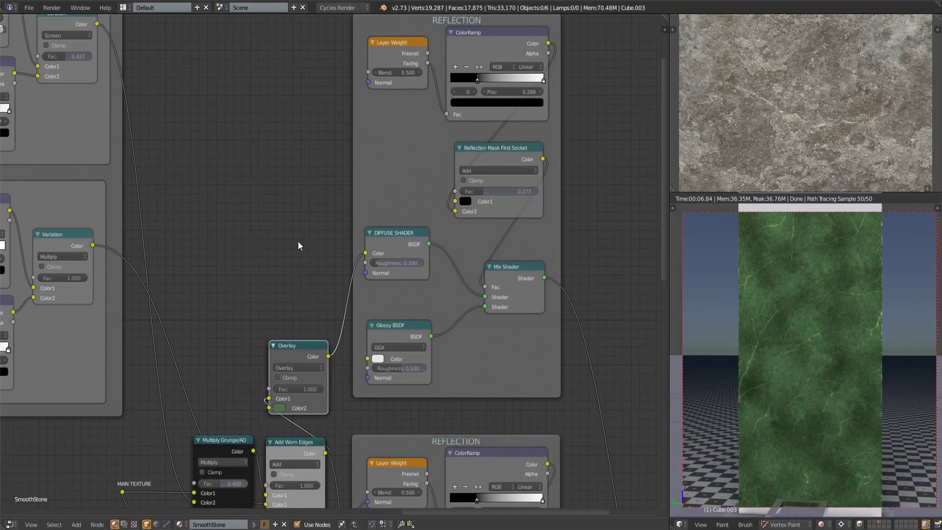
left_click_drag(408, 369, 383, 369)
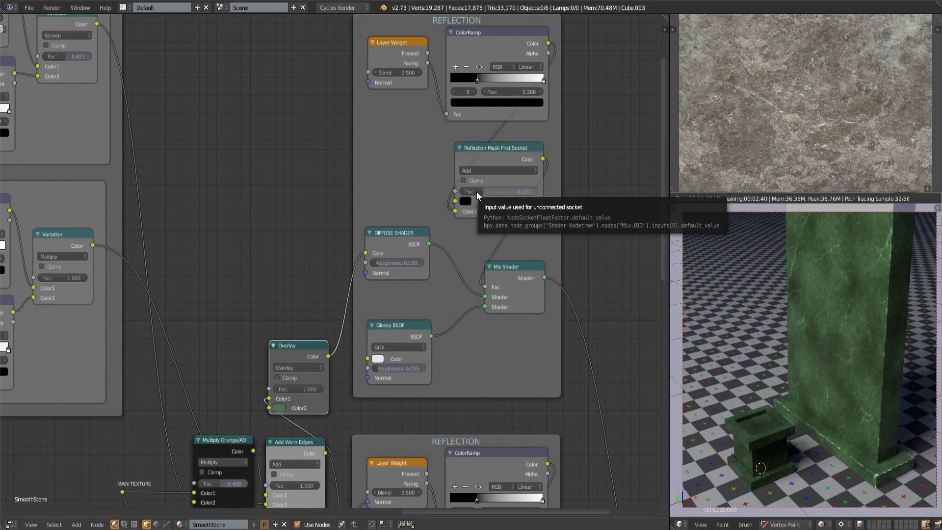
left_click_drag(477, 192, 532, 196)
middle_click_drag(822, 373, 849, 432)
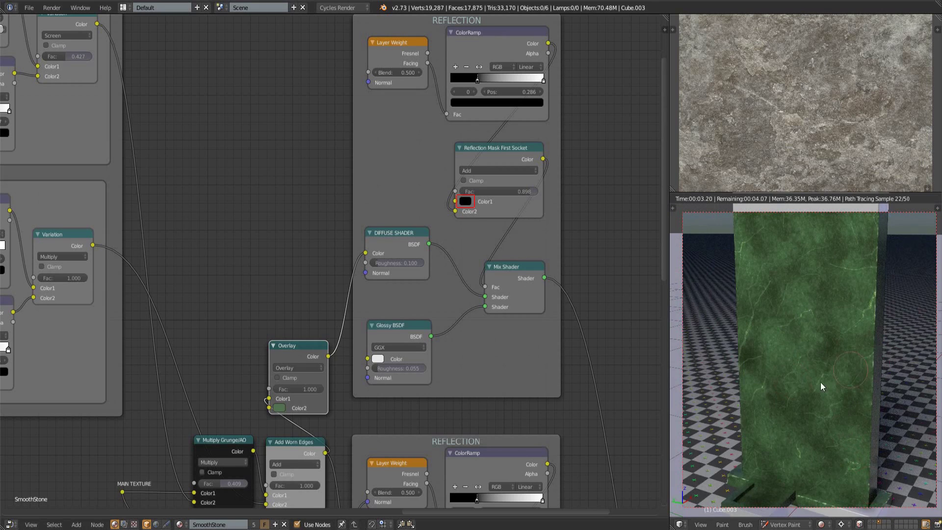
mouse_move(822, 386)
middle_mouse_down()
mouse_move(805, 381)
mouse_move(832, 380)
mouse_move(805, 381)
mouse_move(818, 371)
middle_mouse_up()
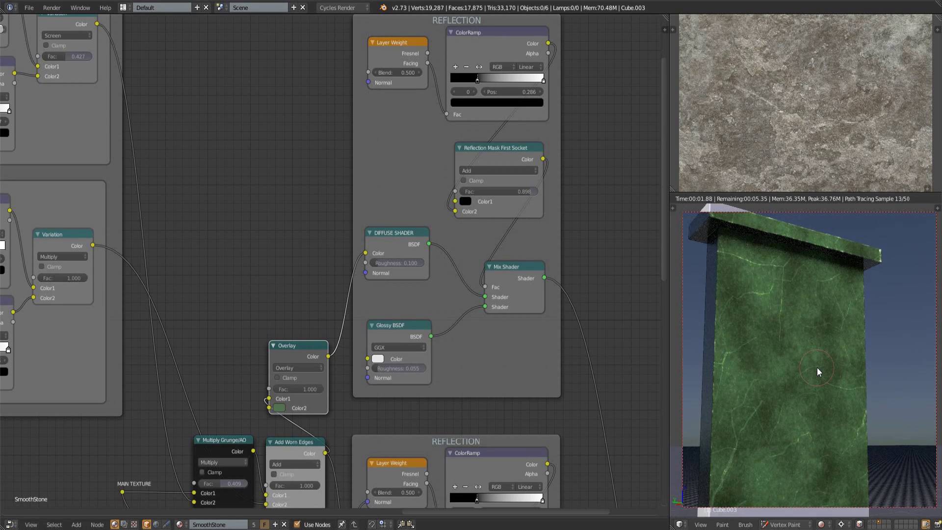
left_click_drag(532, 192, 523, 192)
left_click_drag(390, 368, 393, 367)
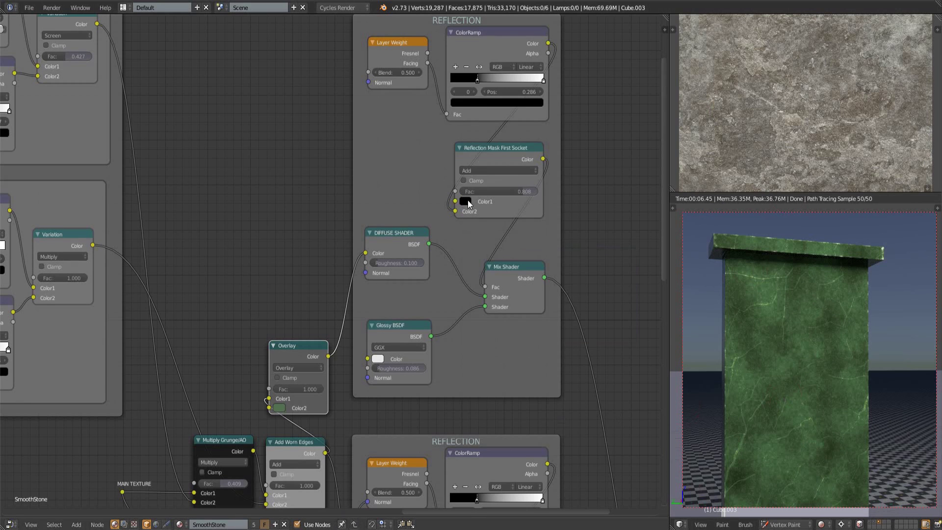
Set the duplicated Reflection Mask node's first colour to a dark grey with a value of 0.190.
left_click(465, 201)
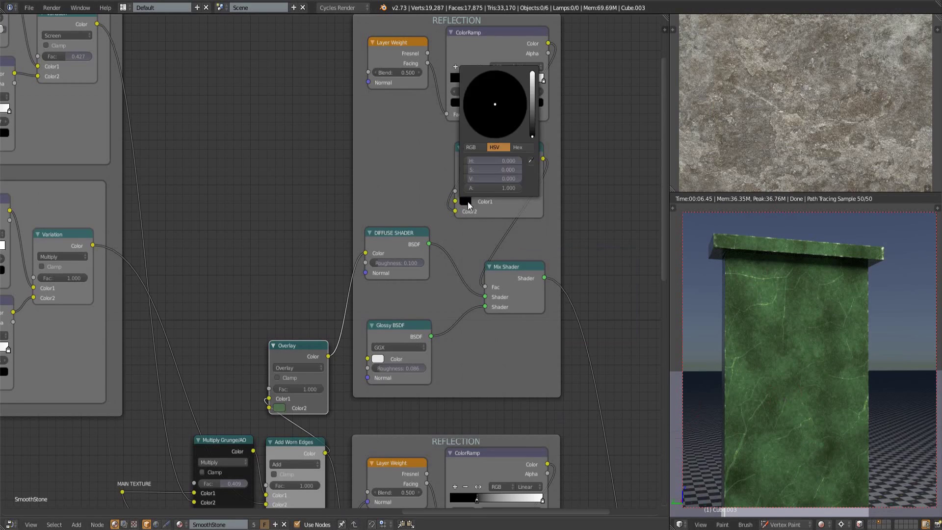
left_click_drag(531, 136, 532, 125)
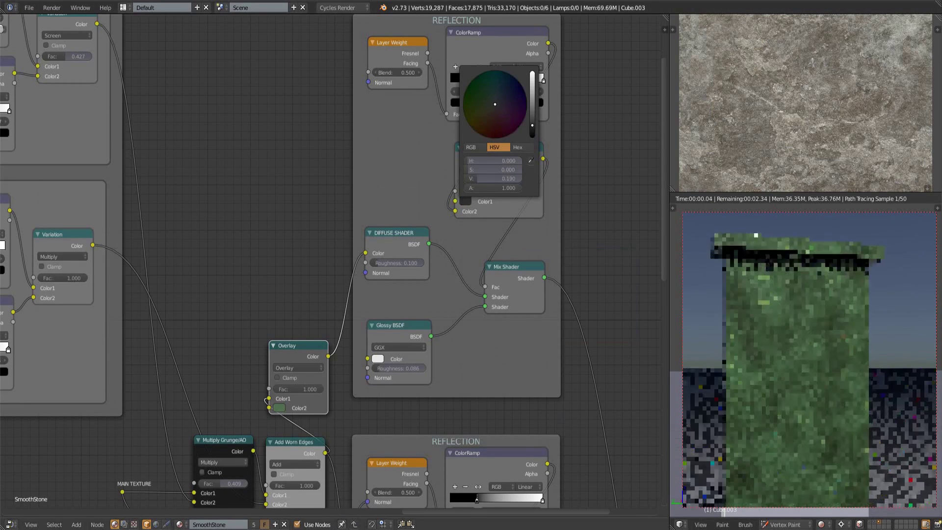
mouse_move(832, 374)
middle_mouse_down()
mouse_move(811, 383)
mouse_move(805, 368)
mouse_move(832, 367)
middle_mouse_up()
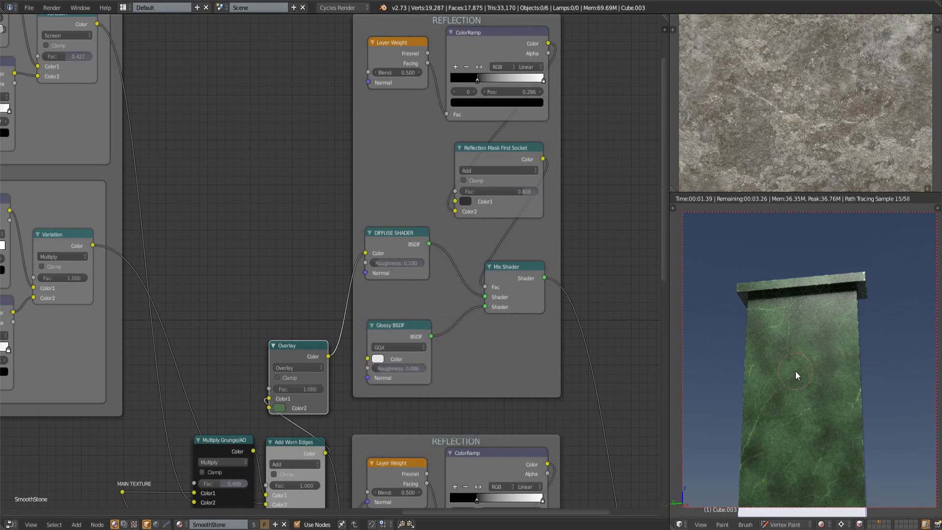
Switch to the world nodes and connect the Serpentine_Valley environment texture to the Background's colour.
left_click(156, 524)
middle_click_drag(719, 320, 742, 395)
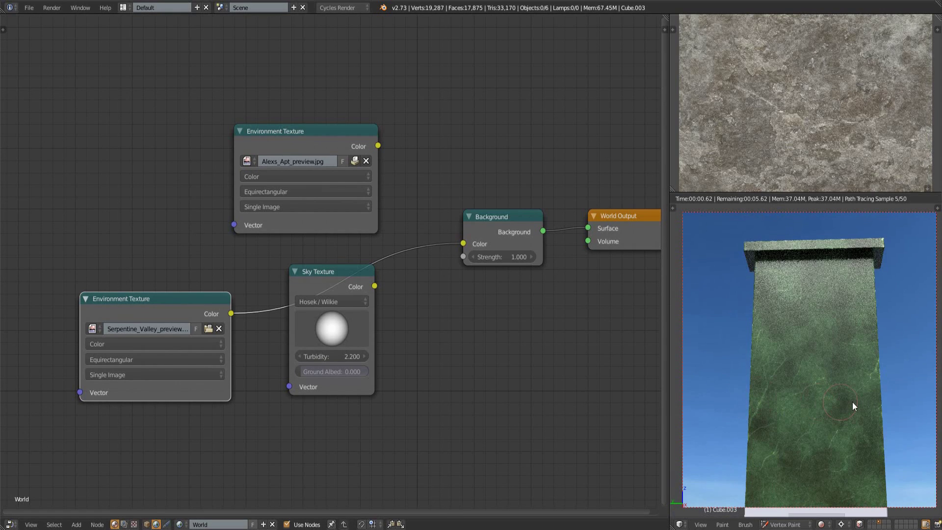